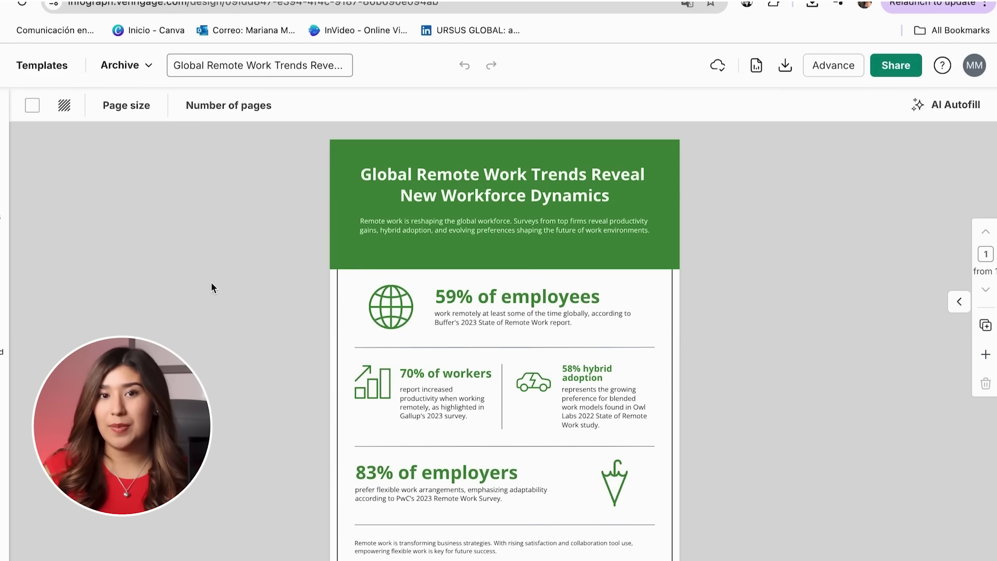
- Add a pie chart, rename its first category to Sat with value 50, and try the file import
{"action": "left_click", "coordinate": [5, 291]}
{"action": "scroll", "coordinate": [135, 311], "scroll_direction": "down", "scroll_amount": 5}
{"action": "scroll", "coordinate": [136, 311], "scroll_direction": "up", "scroll_amount": 5}
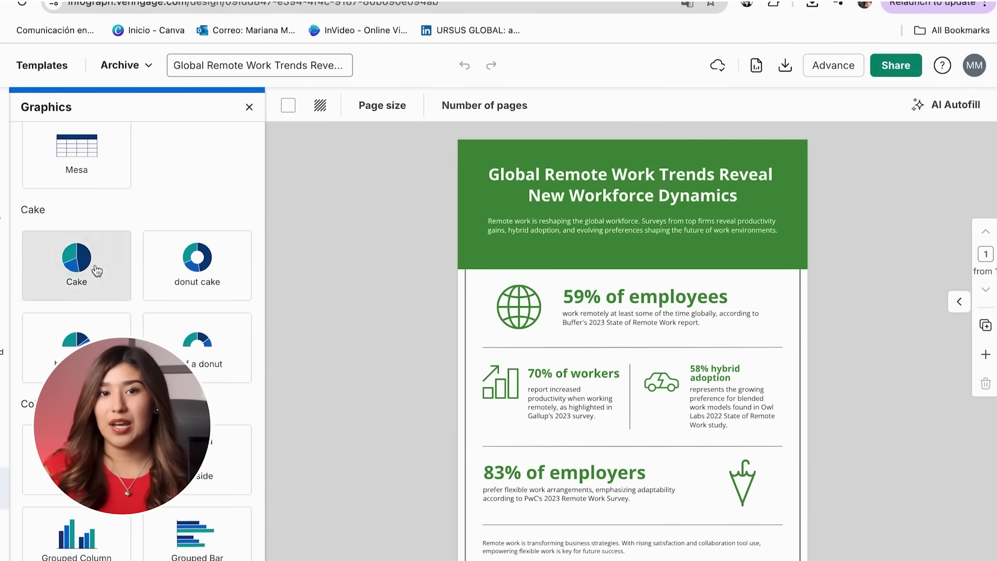
{"action": "left_click", "coordinate": [83, 265]}
{"action": "left_click", "coordinate": [795, 354]}
{"action": "type", "text": "Sat"}
{"action": "key", "text": "Tab"}
{"action": "type", "text": "50"}
{"action": "left_click", "coordinate": [915, 244]}
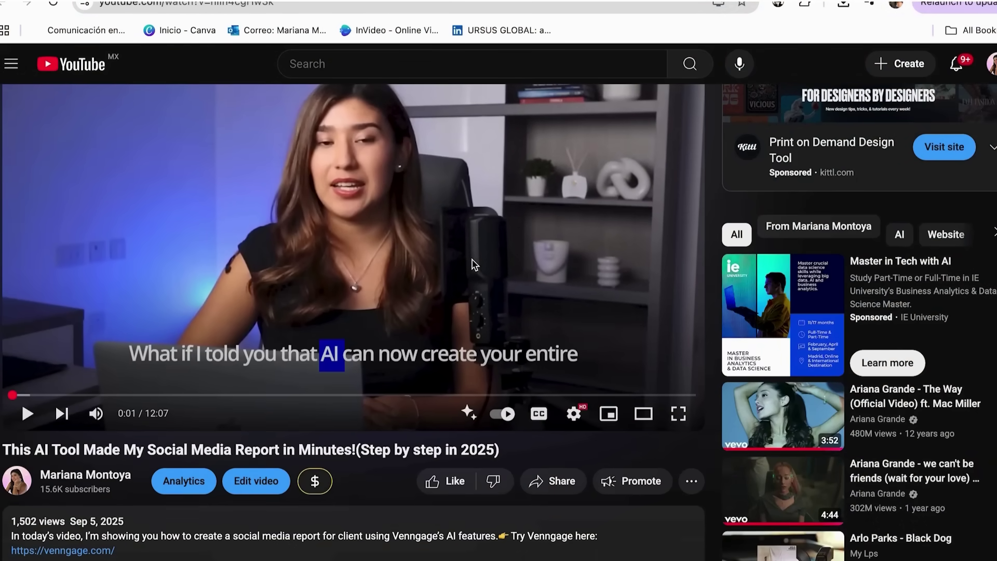
- Expand the YouTube video description and follow its venngage.com link
{"action": "scroll", "coordinate": [291, 411], "scroll_direction": "down", "scroll_amount": 3}
{"action": "left_click", "coordinate": [74, 403]}
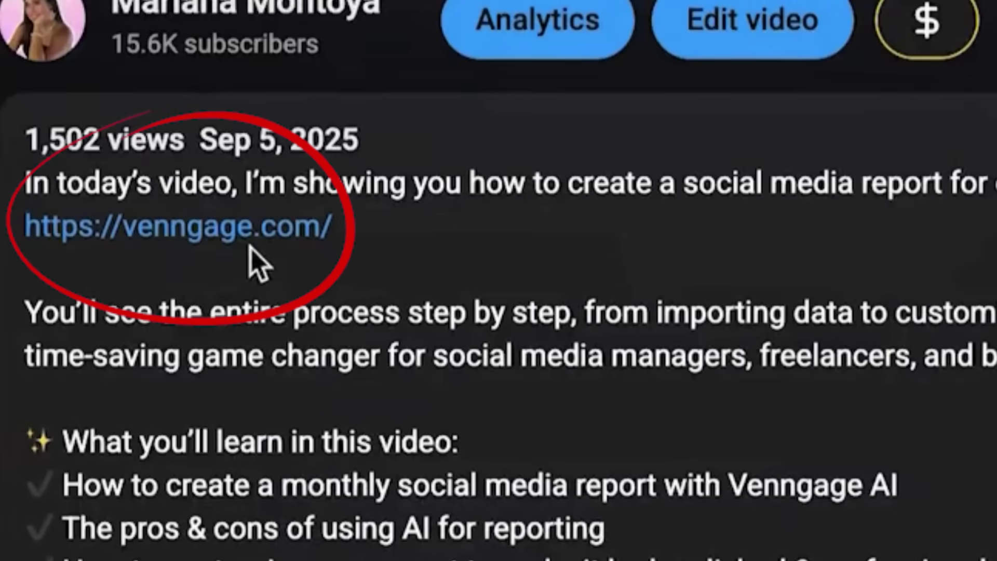
{"action": "left_click", "coordinate": [287, 240]}
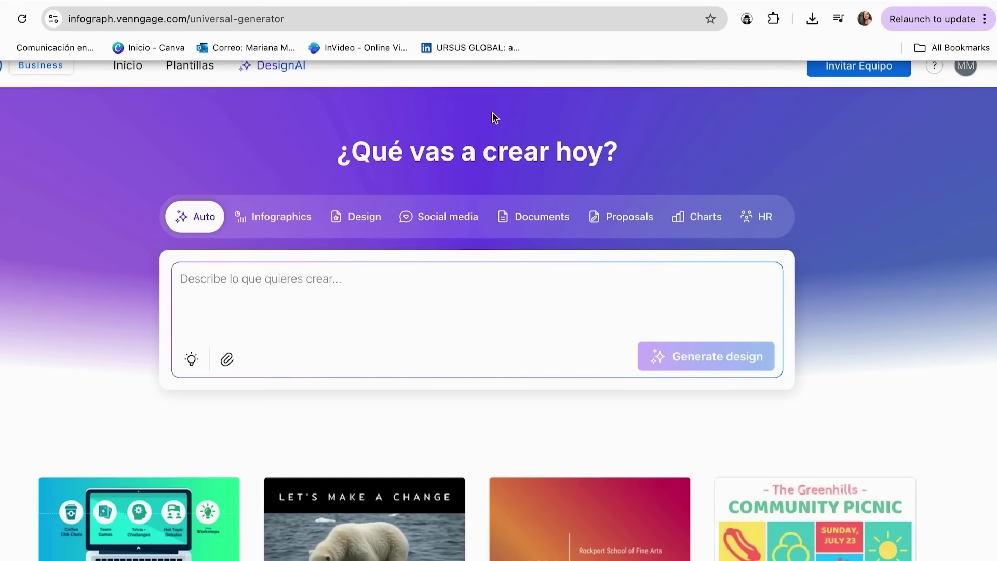
- Generate a Statistical infographic in DesignAI from the pasted remote-work survey prompt
{"action": "left_click", "coordinate": [277, 67]}
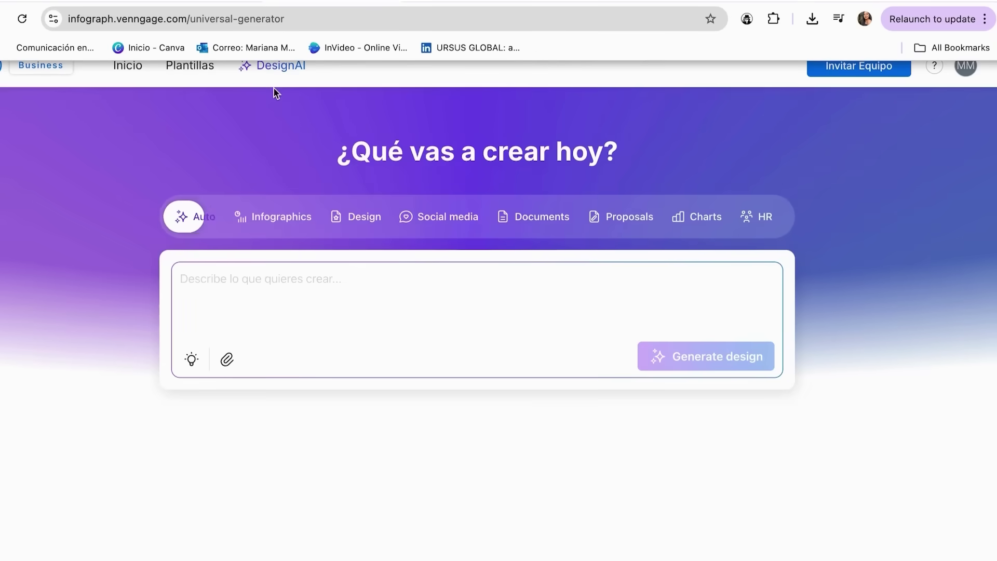
{"action": "left_click", "coordinate": [274, 218]}
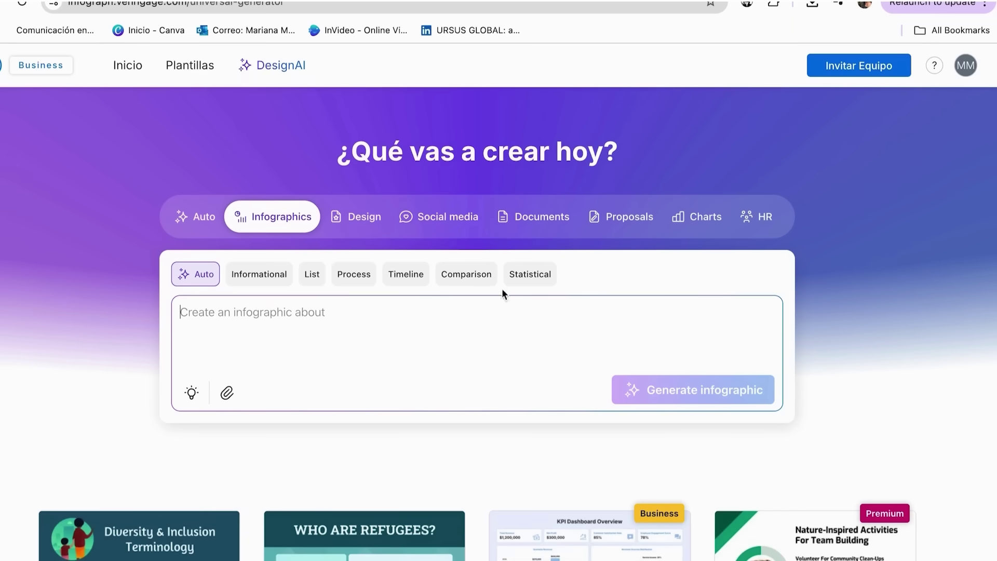
{"action": "left_click", "coordinate": [536, 283]}
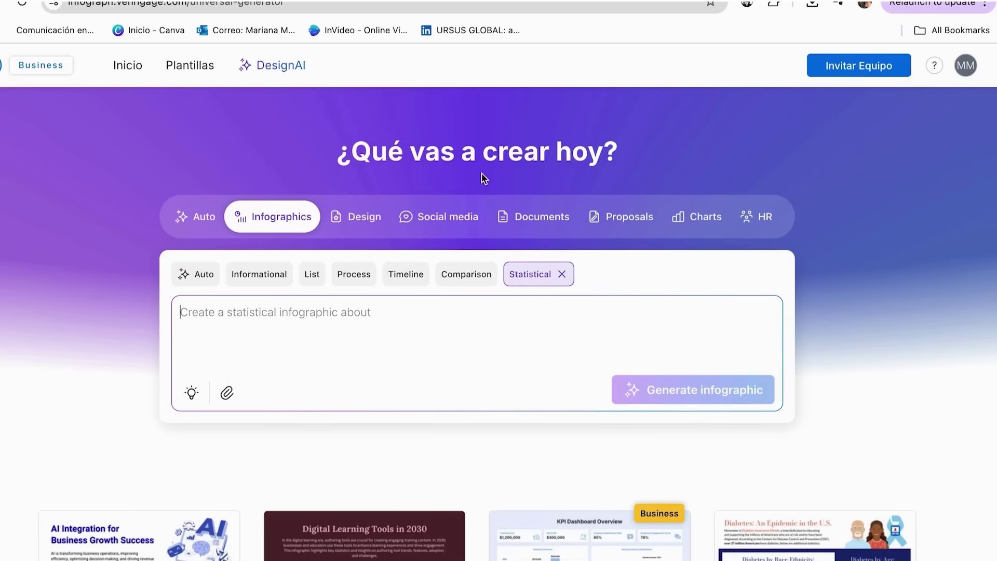
{"action": "type", "text": "Survey results infographic about remote work preferences, professional and clean design"}
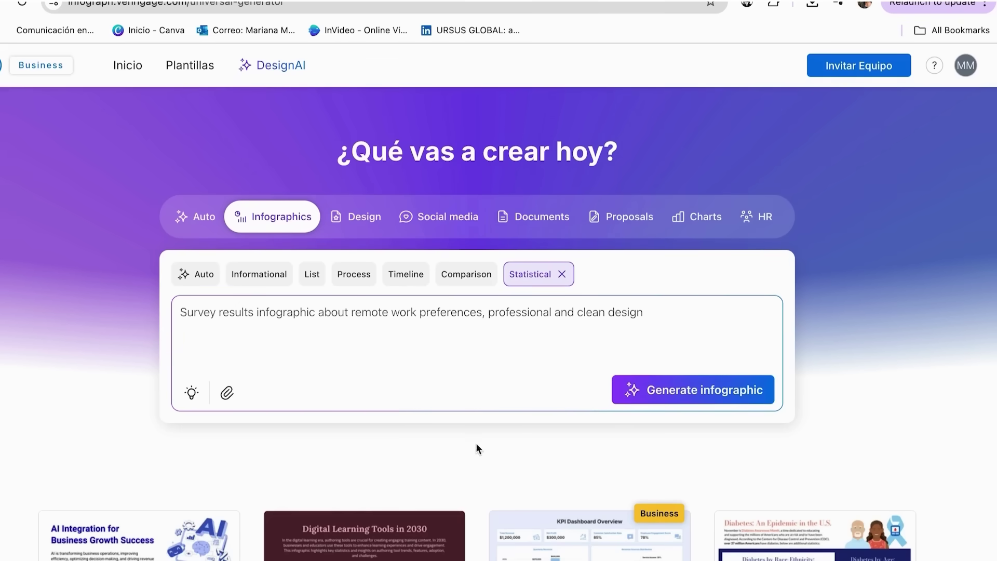
{"action": "key", "text": "BackSpace"}
{"action": "key", "text": "BackSpace"}
{"action": "key", "text": "BackSpace"}
{"action": "key", "text": "BackSpace"}
{"action": "key", "text": "BackSpace"}
{"action": "key", "text": "BackSpace"}
{"action": "left_click", "coordinate": [649, 390]}
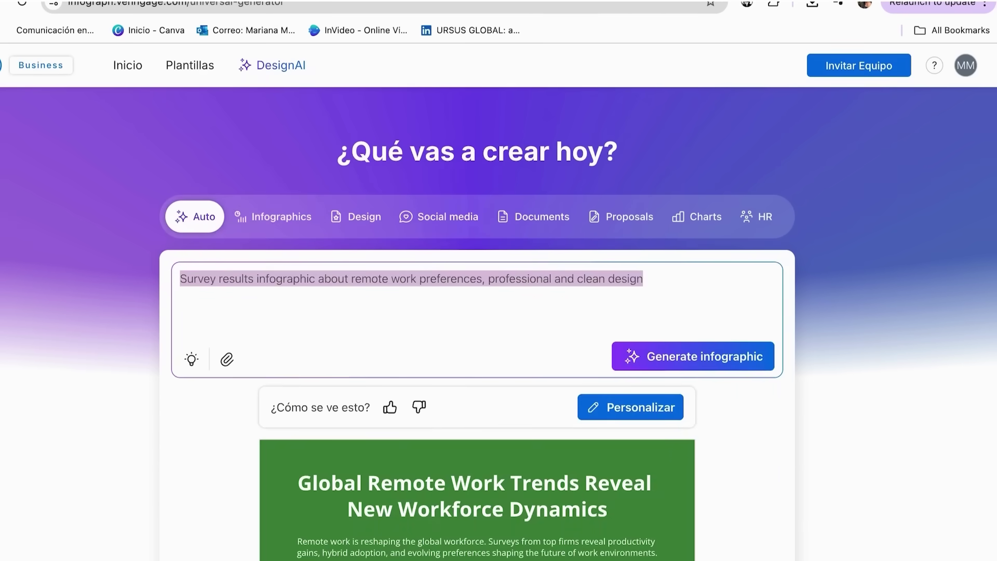
- Scroll to the generated Global Remote Work Trends infographic and open it in the editor
{"action": "left_click", "coordinate": [563, 327]}
{"action": "scroll", "coordinate": [551, 328], "scroll_direction": "down", "scroll_amount": 4}
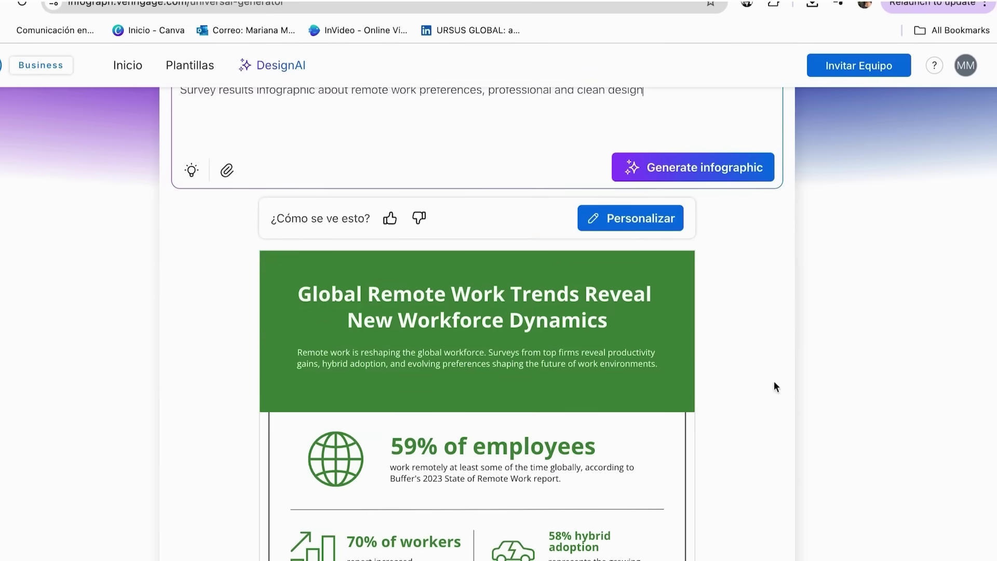
{"action": "scroll", "coordinate": [698, 371], "scroll_direction": "down", "scroll_amount": 3}
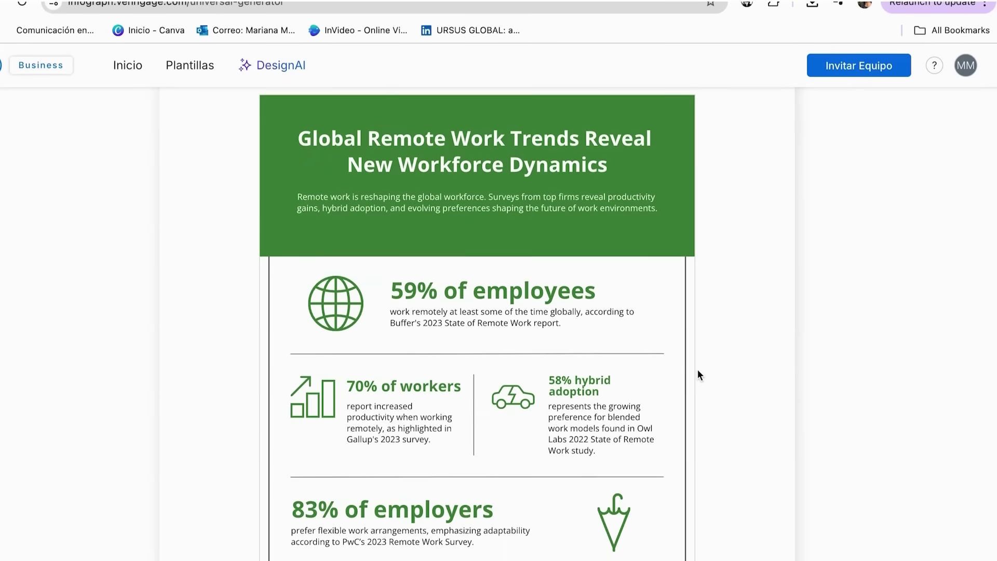
{"action": "scroll", "coordinate": [697, 369], "scroll_direction": "up", "scroll_amount": 2}
{"action": "mouse_move", "coordinate": [691, 305]}
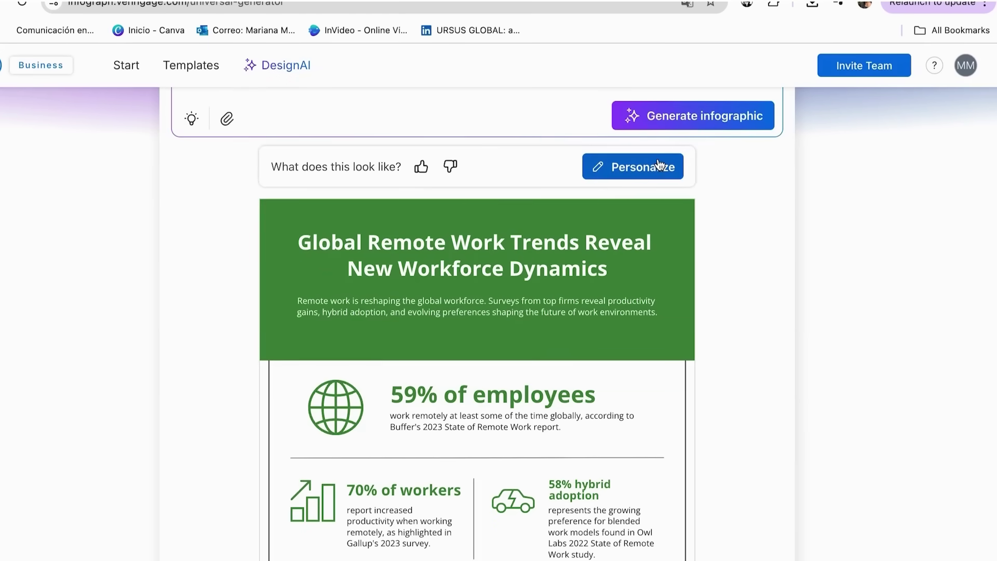
{"action": "left_click", "coordinate": [657, 166]}
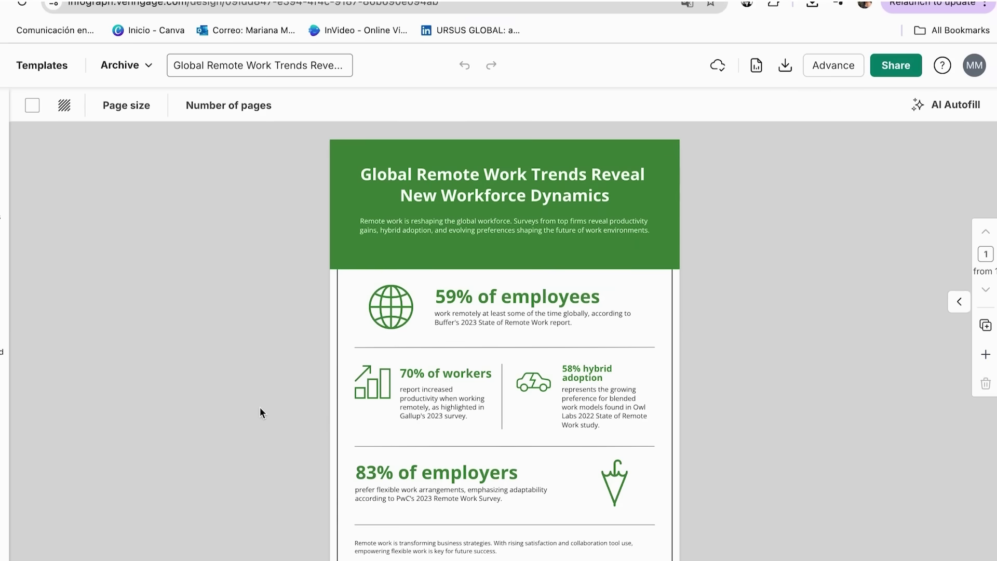
- Add a pie chart from Graphics and drag it toward the lower right of the page
{"action": "left_click", "coordinate": [5, 489]}
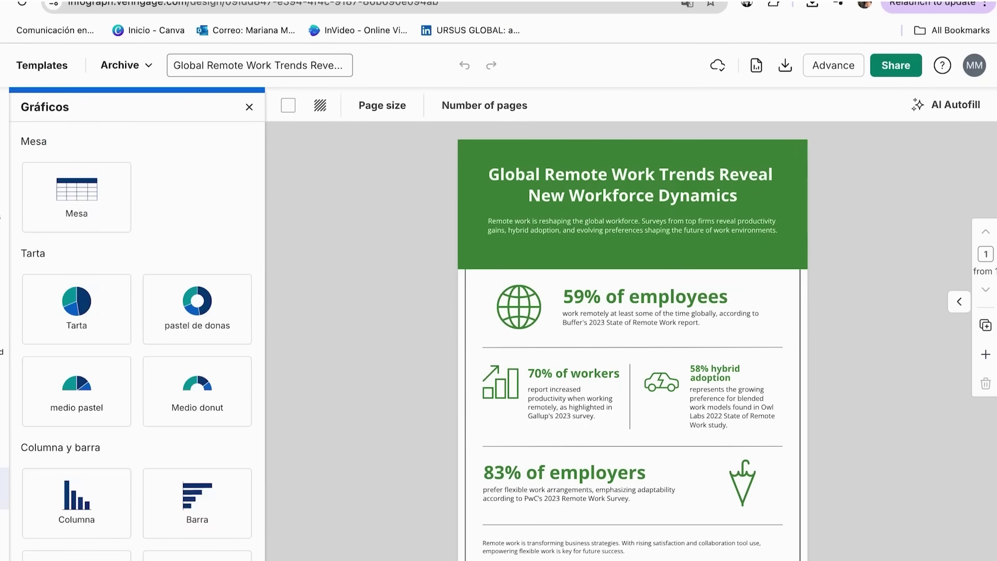
{"action": "scroll", "coordinate": [116, 371], "scroll_direction": "down", "scroll_amount": 1}
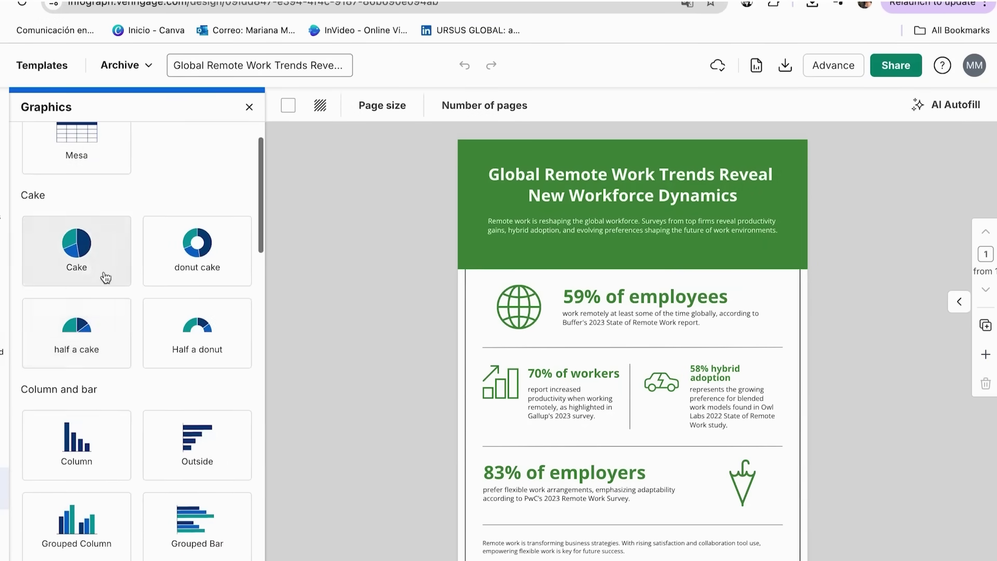
{"action": "scroll", "coordinate": [132, 375], "scroll_direction": "down", "scroll_amount": 3}
{"action": "scroll", "coordinate": [132, 375], "scroll_direction": "up", "scroll_amount": 1}
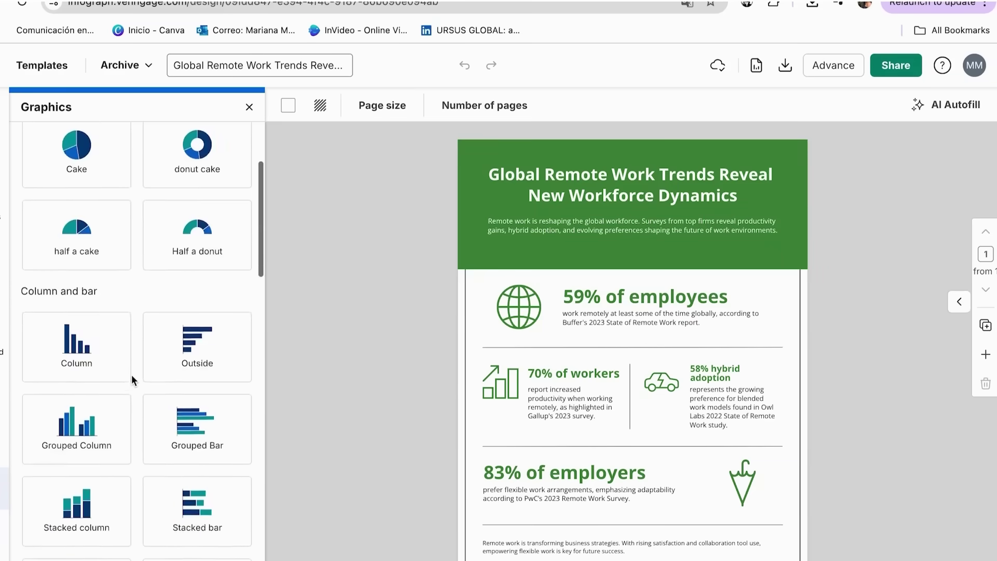
{"action": "scroll", "coordinate": [132, 375], "scroll_direction": "down", "scroll_amount": 3}
{"action": "scroll", "coordinate": [132, 375], "scroll_direction": "down", "scroll_amount": 10}
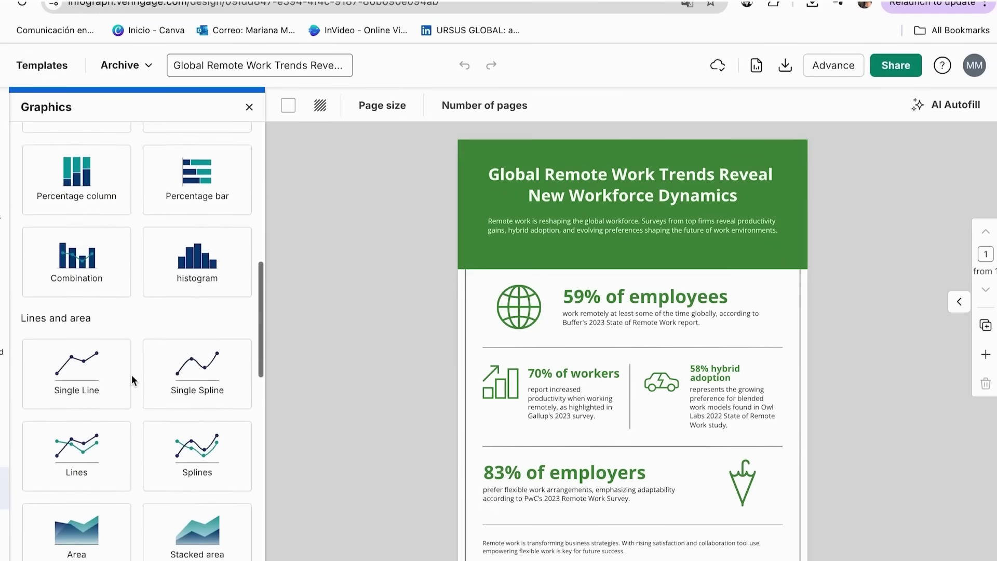
{"action": "scroll", "coordinate": [132, 375], "scroll_direction": "up", "scroll_amount": 12}
{"action": "scroll", "coordinate": [132, 375], "scroll_direction": "up", "scroll_amount": 2}
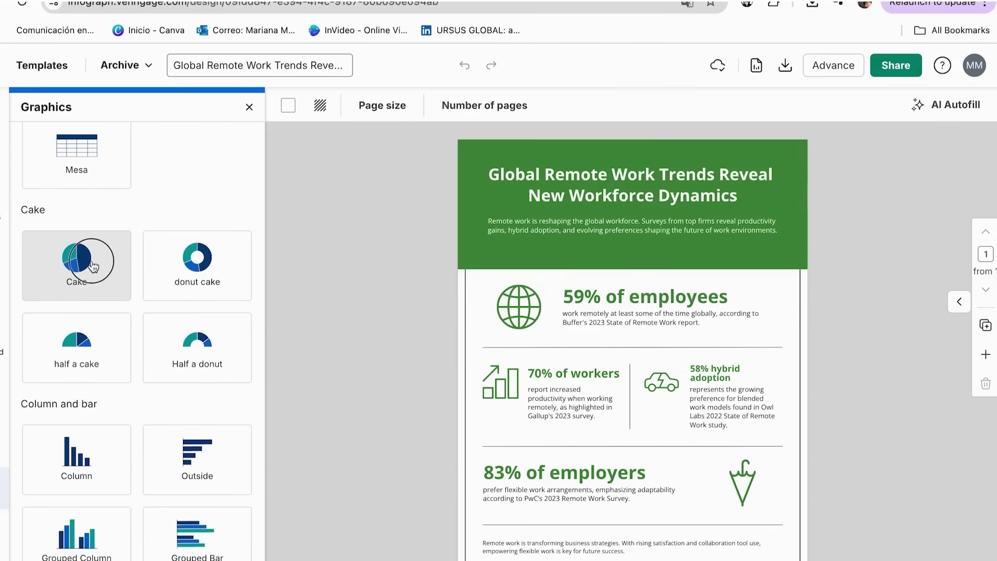
{"action": "left_click", "coordinate": [83, 265]}
{"action": "left_click_drag", "start_coordinate": [501, 351], "coordinate": [596, 480]}
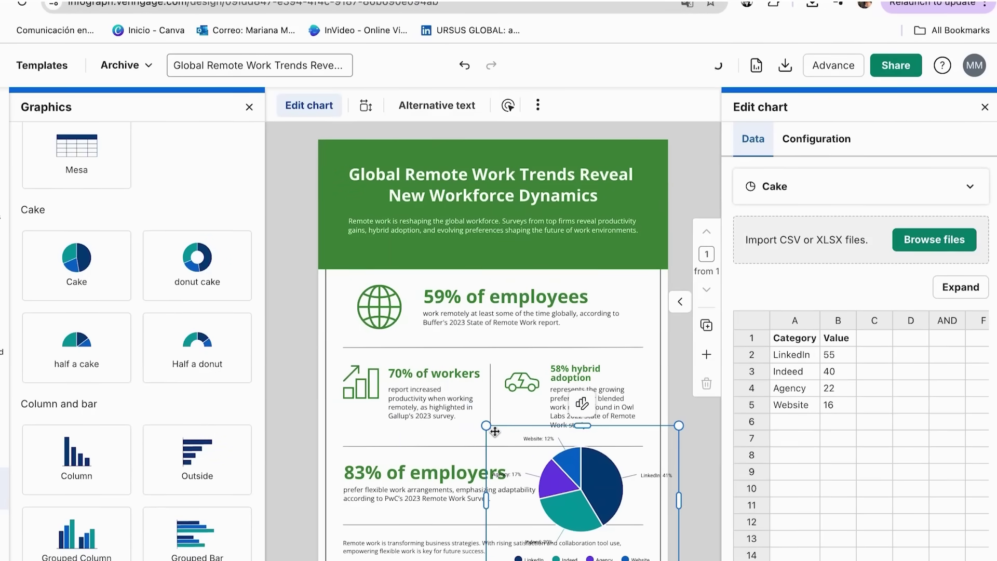
- Rename the LinkedIn category to Sat and set its value to 50
{"action": "left_click", "coordinate": [803, 357]}
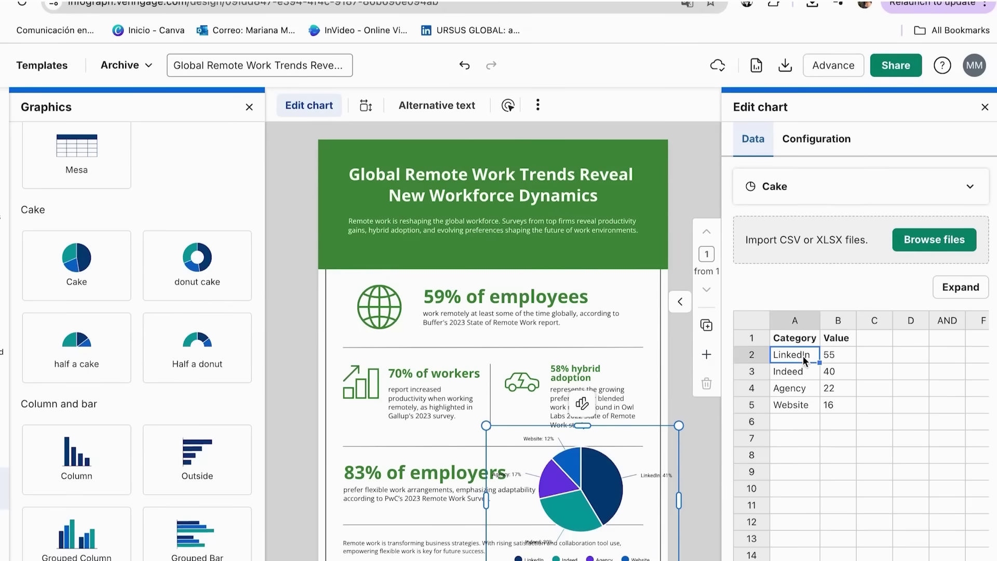
{"action": "key", "text": "Return"}
{"action": "key", "text": "BackSpace"}
{"action": "key", "text": "BackSpace"}
{"action": "key", "text": "BackSpace"}
{"action": "key", "text": "BackSpace"}
{"action": "key", "text": "BackSpace"}
{"action": "left_click", "coordinate": [831, 354]}
{"action": "key", "text": "BackSpace"}
{"action": "type", "text": "50"}
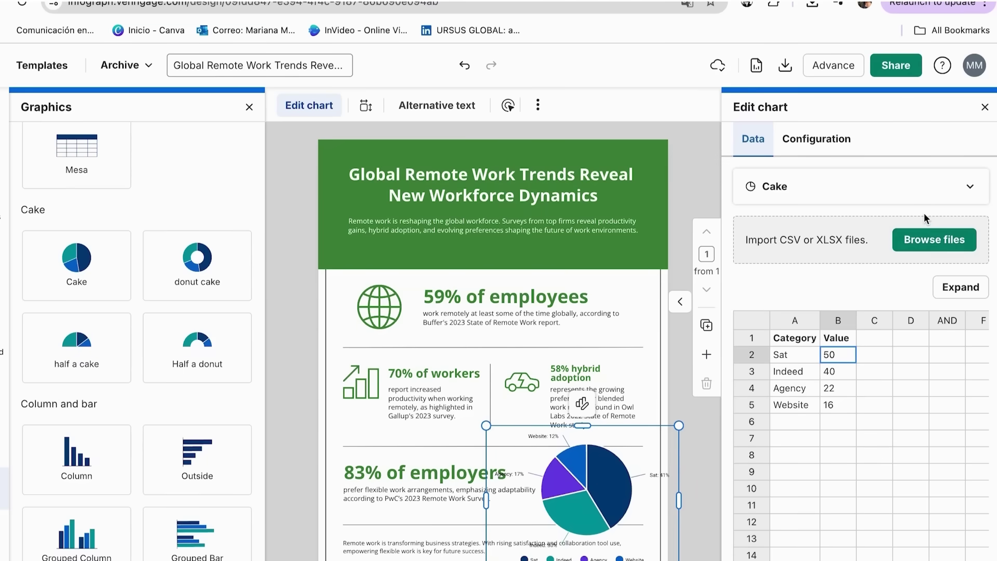
- Open the chart data file import, then cancel it
{"action": "left_click", "coordinate": [928, 239]}
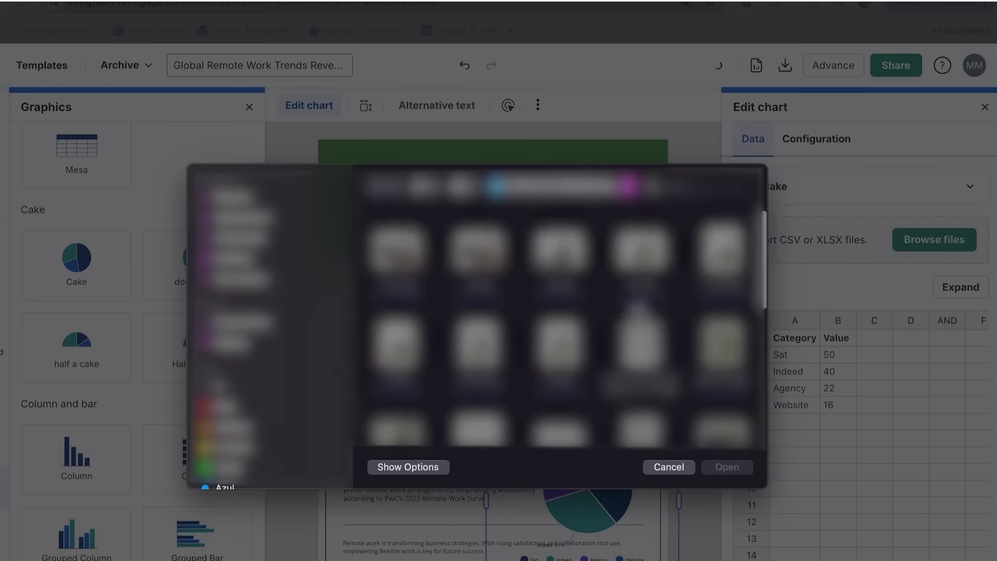
{"action": "scroll", "coordinate": [556, 322], "scroll_direction": "down", "scroll_amount": 3}
{"action": "left_click", "coordinate": [677, 465]}
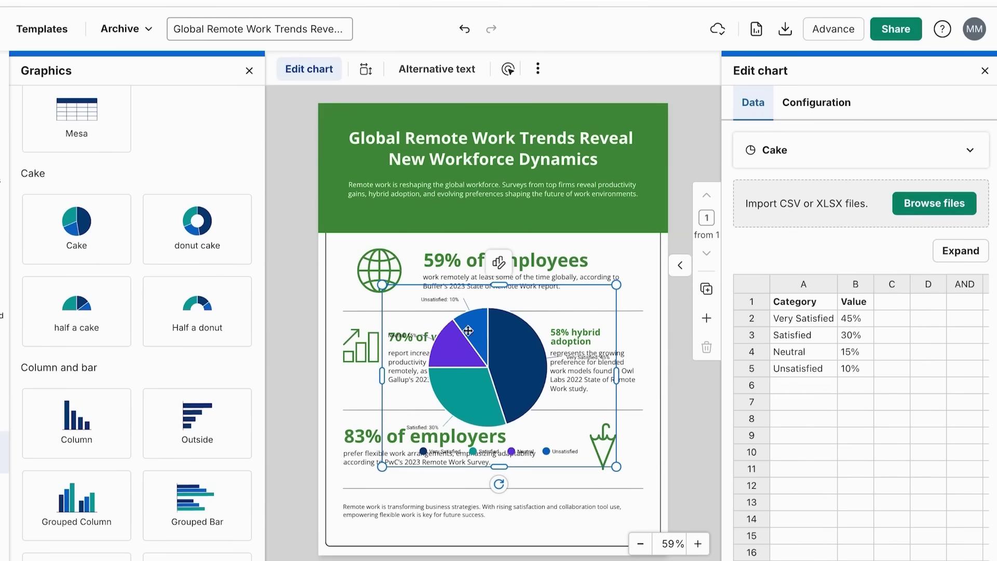
- Move the pie chart beside the employees statistic and colour its slices green in Chart style
{"action": "left_click_drag", "start_coordinate": [483, 358], "coordinate": [346, 262]}
{"action": "left_click", "coordinate": [389, 272]}
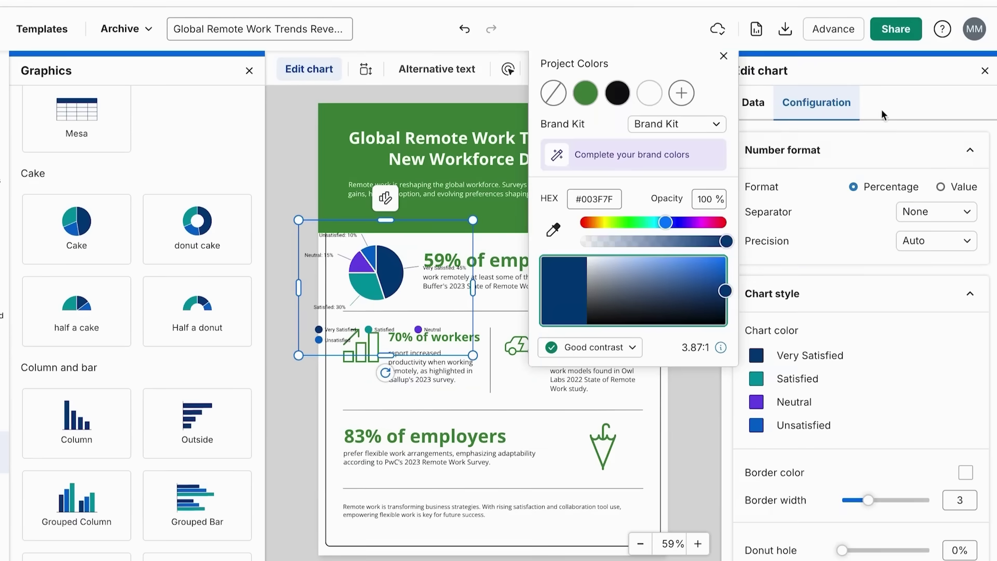
{"action": "left_click", "coordinate": [896, 128]}
{"action": "left_click", "coordinate": [763, 109]}
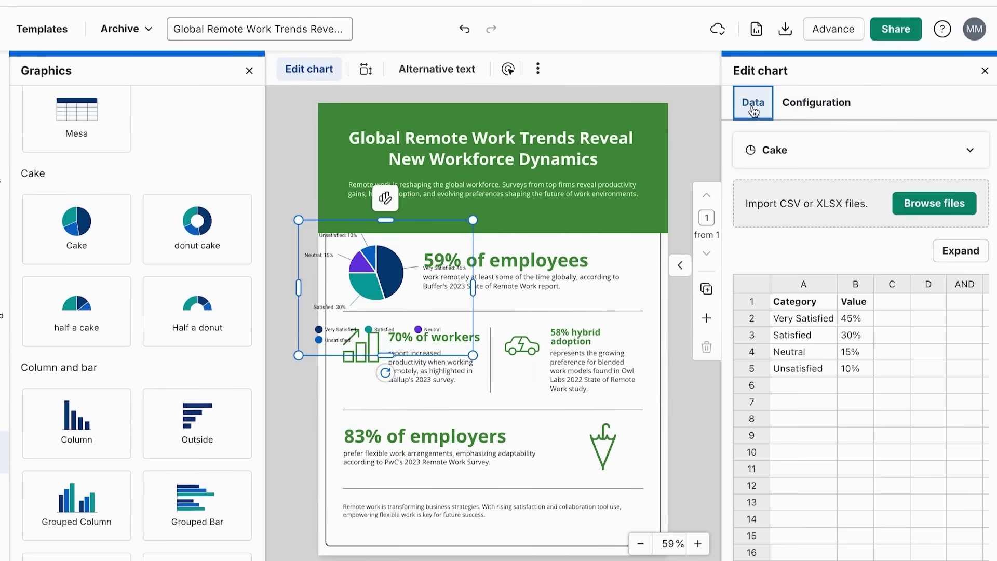
{"action": "left_click", "coordinate": [803, 104]}
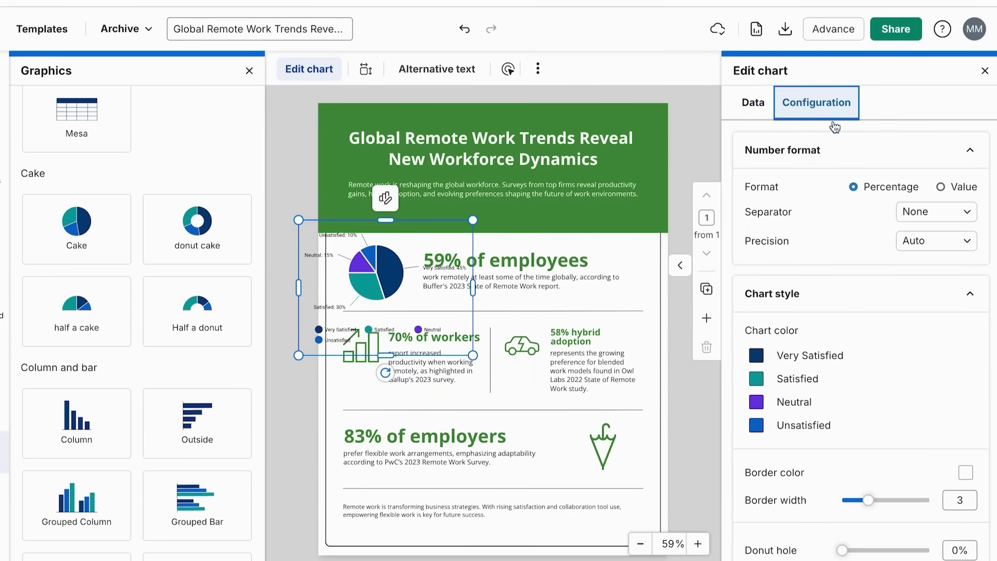
{"action": "left_click", "coordinate": [757, 356]}
{"action": "left_click", "coordinate": [586, 93]}
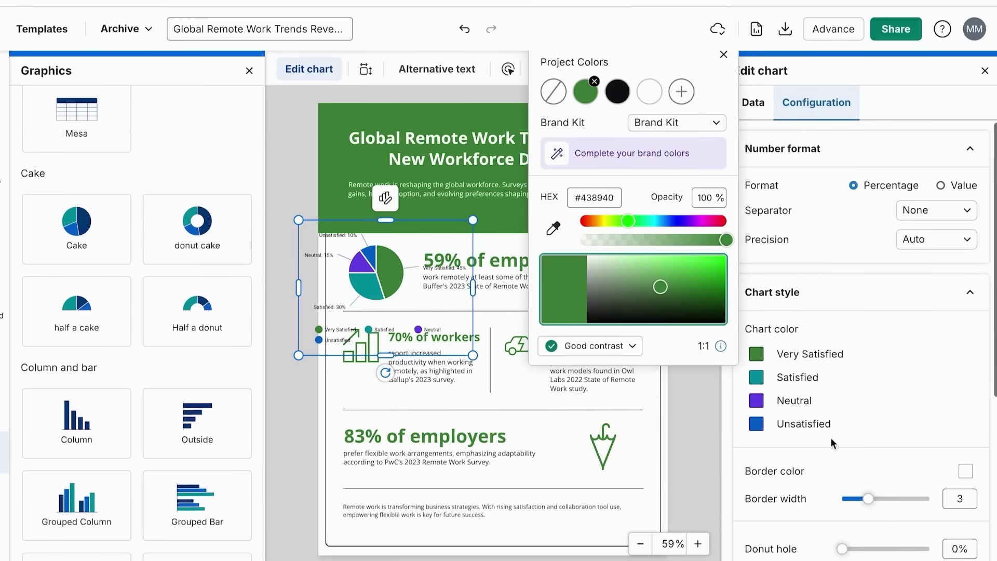
{"action": "left_click", "coordinate": [757, 379]}
{"action": "left_click", "coordinate": [818, 304]}
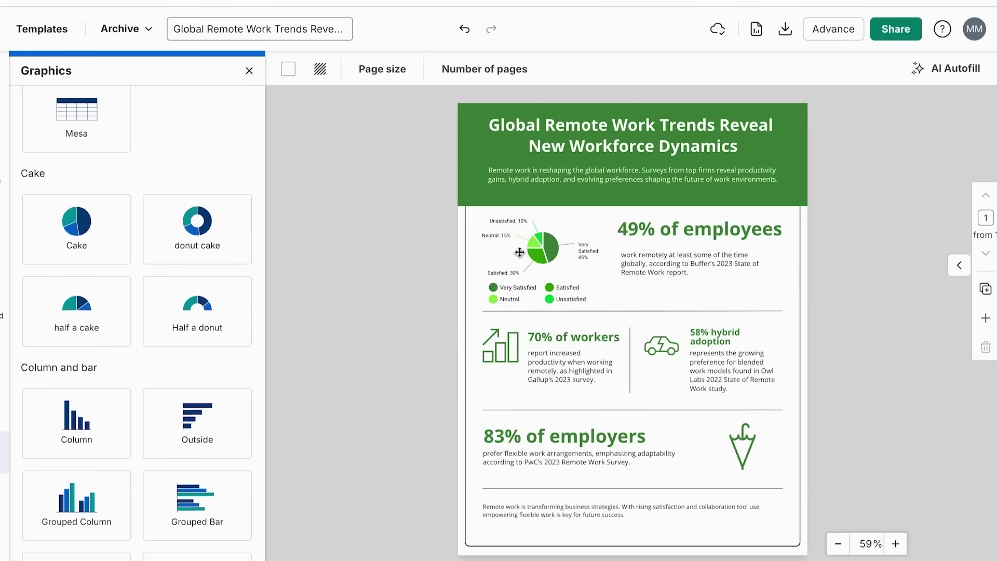
- Nudge the pie chart slightly upward and deselect it
{"action": "left_click_drag", "start_coordinate": [543, 250], "coordinate": [543, 244]}
{"action": "double_click", "coordinate": [543, 245]}
{"action": "left_click", "coordinate": [316, 300]}
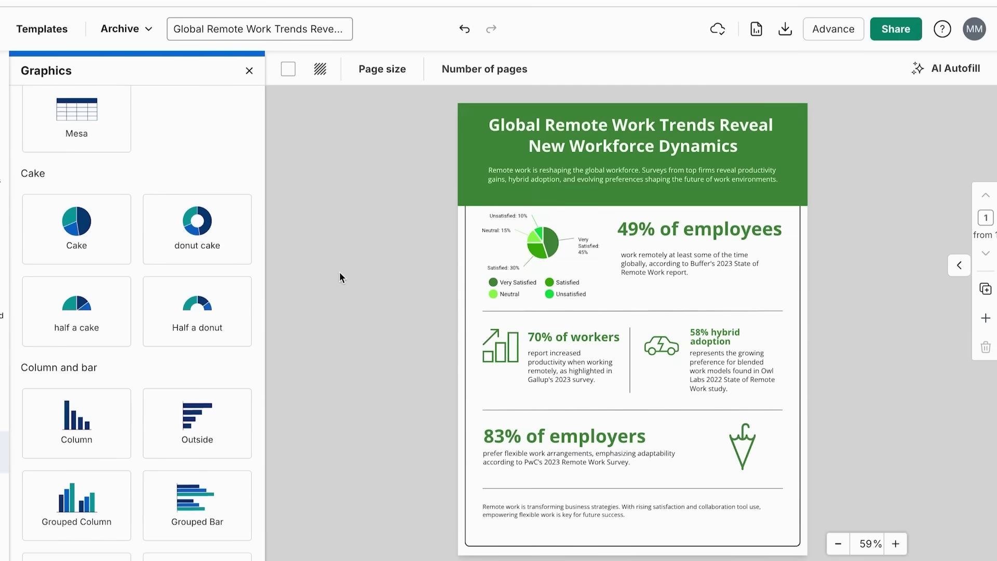
{"action": "scroll", "coordinate": [144, 273], "scroll_direction": "up", "scroll_amount": 1}
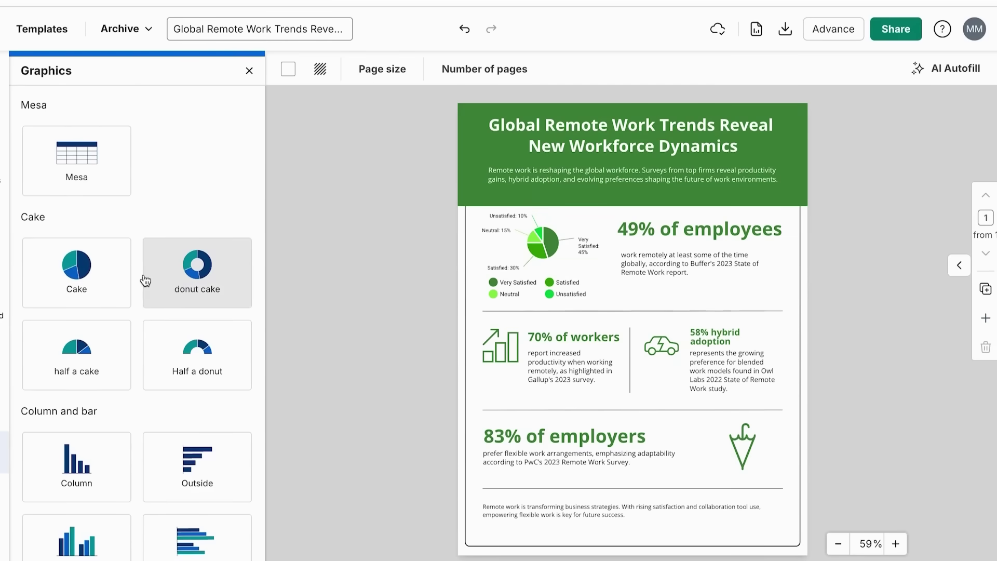
- Edit the heading from 49% to 45% of employees and select the paragraph below
{"action": "left_click", "coordinate": [639, 228]}
{"action": "double_click", "coordinate": [639, 228]}
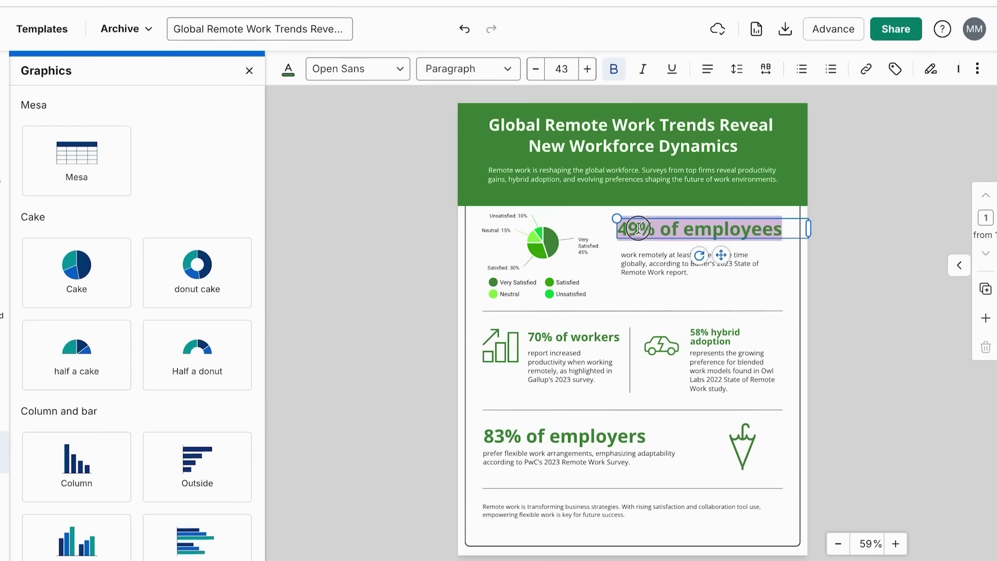
{"action": "left_click", "coordinate": [639, 228]}
{"action": "key", "text": "BackSpace"}
{"action": "type", "text": "5"}
{"action": "left_click", "coordinate": [460, 273]}
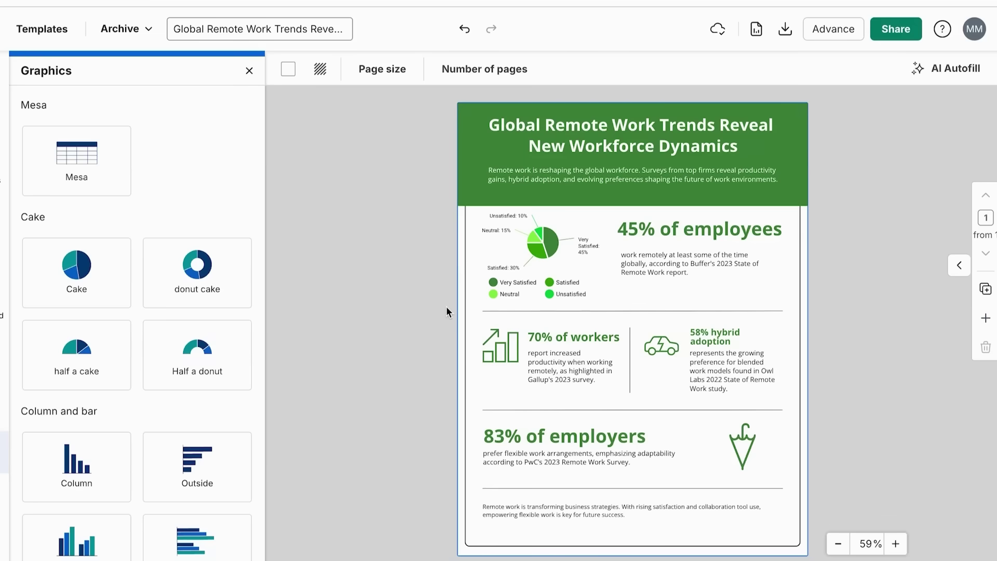
{"action": "left_click", "coordinate": [647, 263]}
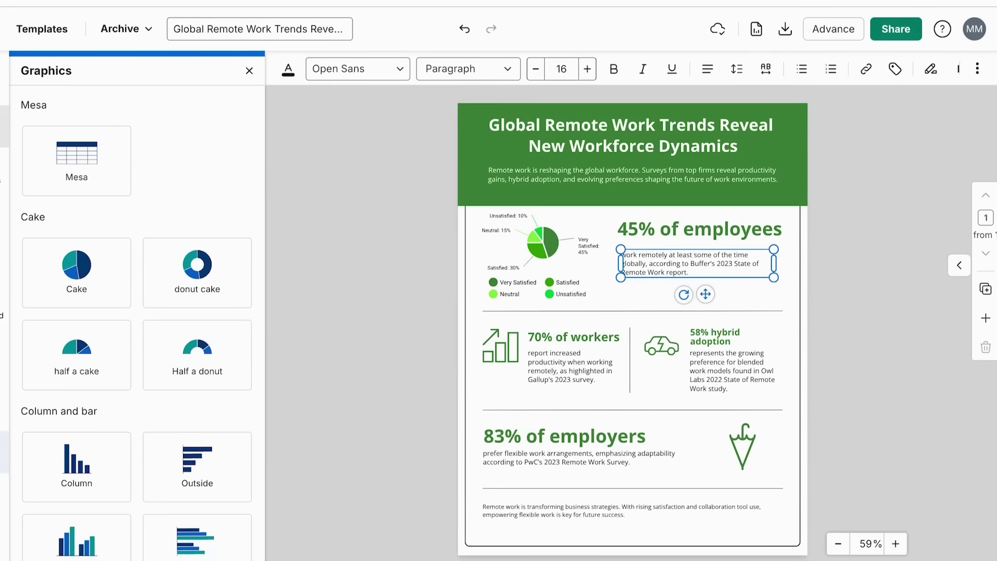
- Use AI Improve text with a 'professional' prompt and replace the paragraph with the rewrite
{"action": "left_click", "coordinate": [154, 495]}
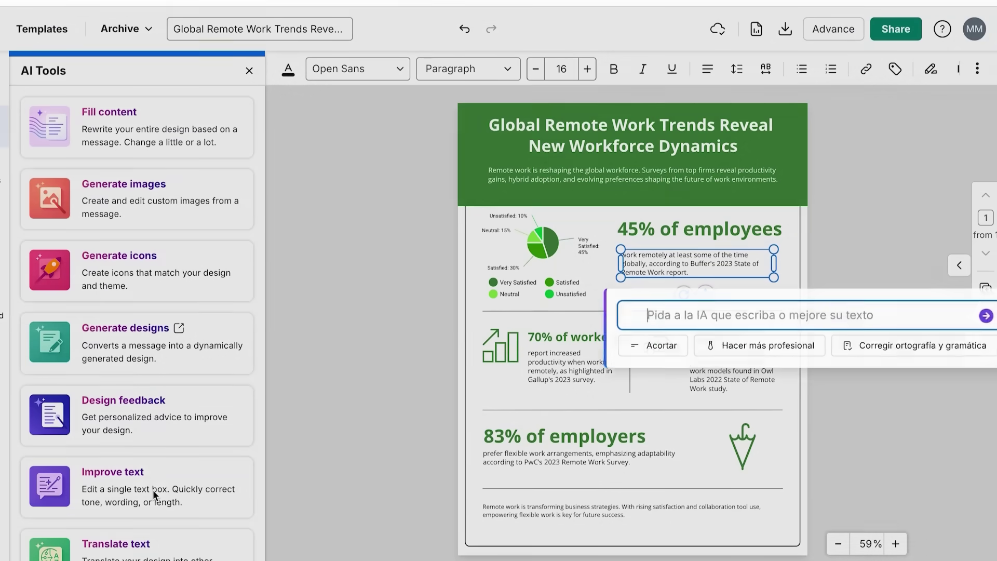
{"action": "left_click", "coordinate": [755, 352]}
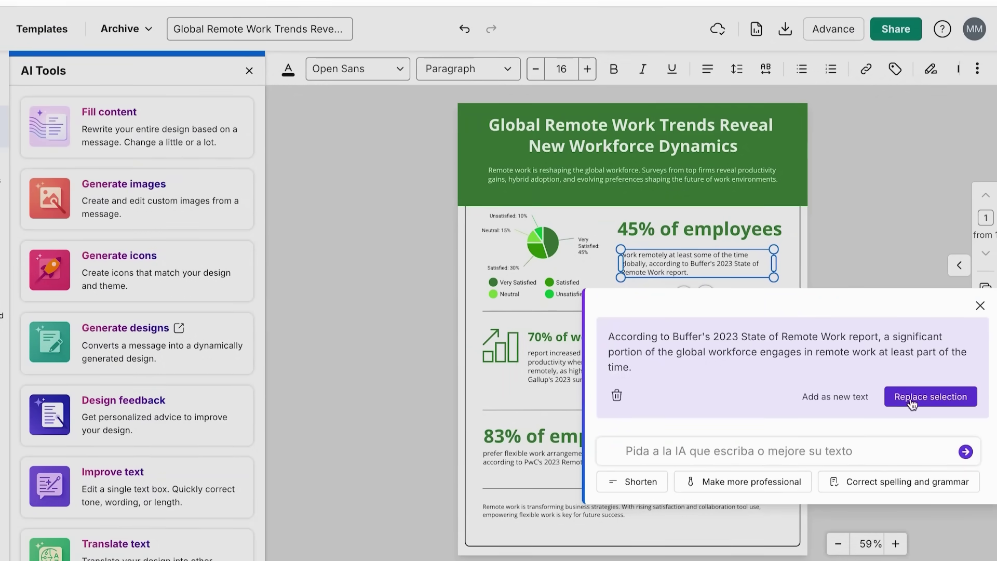
{"action": "left_click", "coordinate": [827, 450]}
{"action": "type", "text": "prof"}
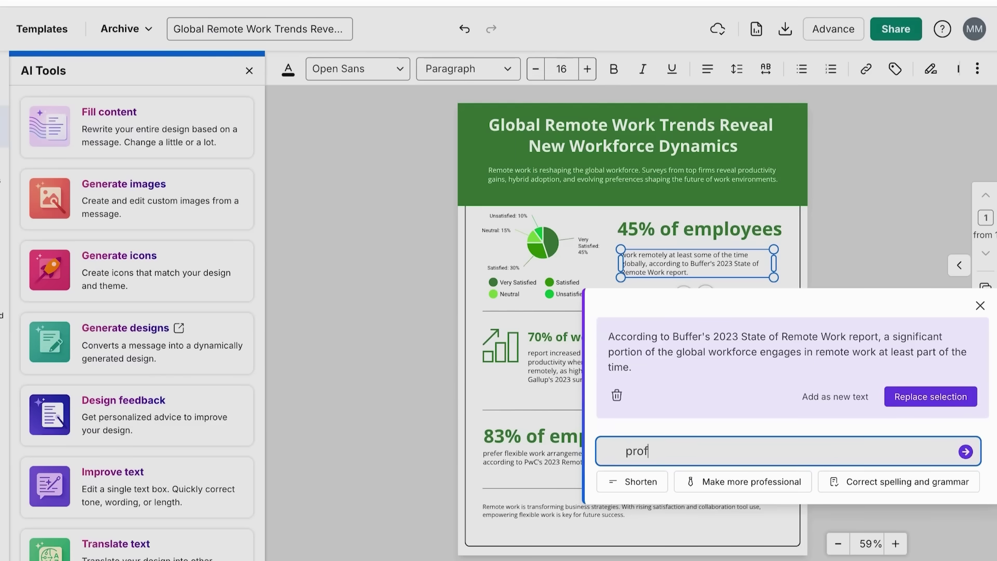
{"action": "type", "text": "essional"}
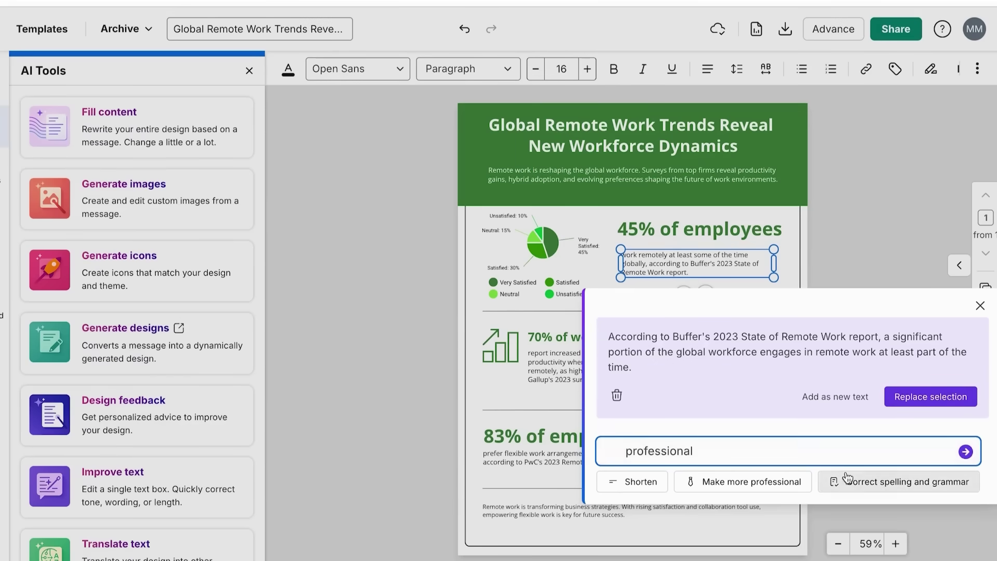
{"action": "left_click", "coordinate": [966, 452]}
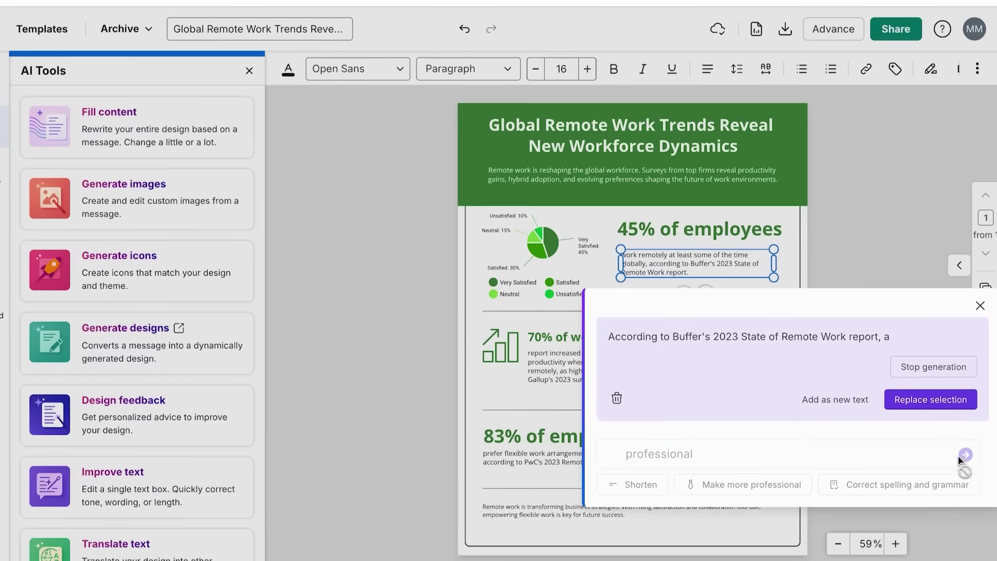
{"action": "left_click", "coordinate": [921, 408]}
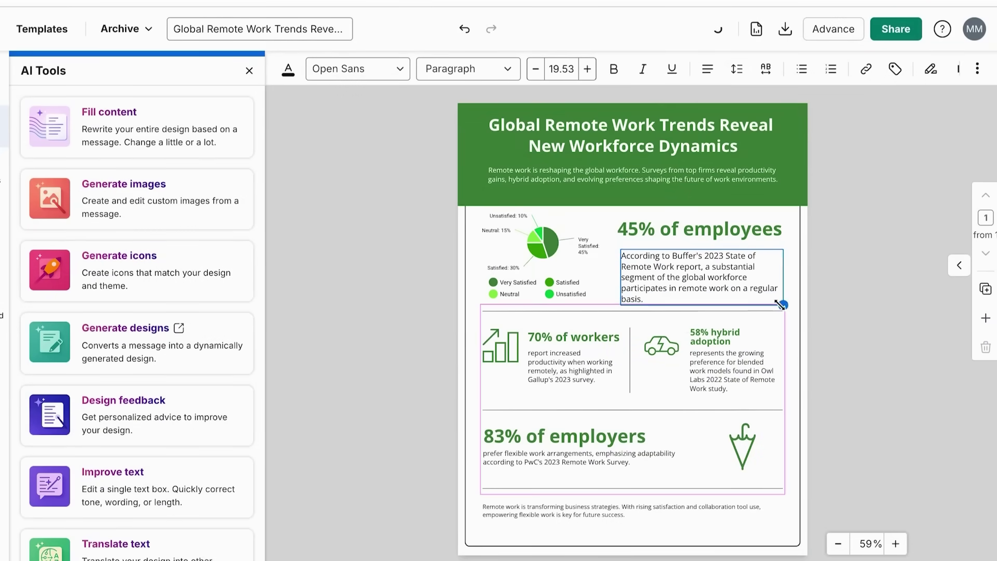
- Set the rewritten paragraph's alignment to Justify
{"action": "left_click", "coordinate": [708, 69]}
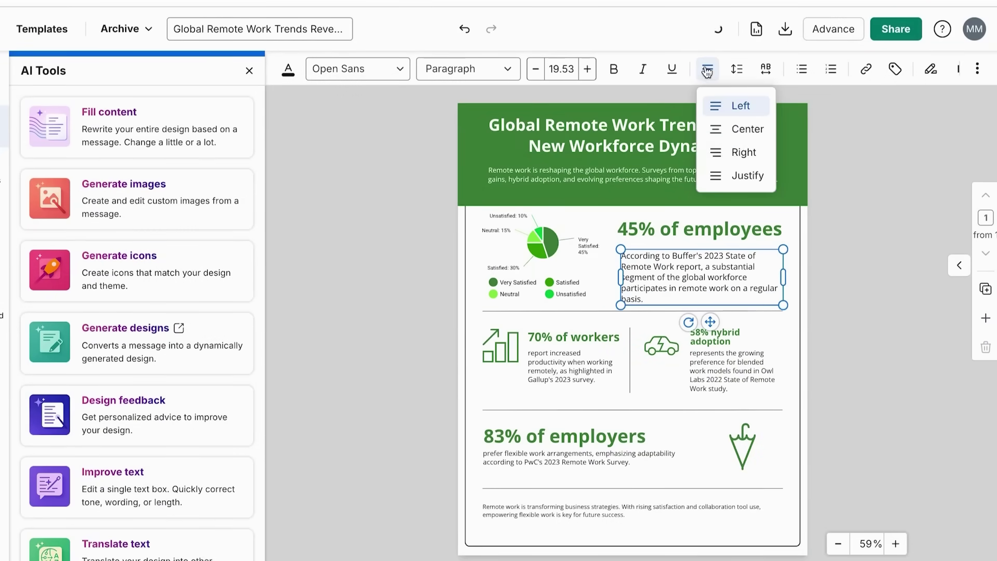
{"action": "left_click", "coordinate": [724, 175]}
{"action": "left_click", "coordinate": [851, 258]}
{"action": "left_click", "coordinate": [752, 279]}
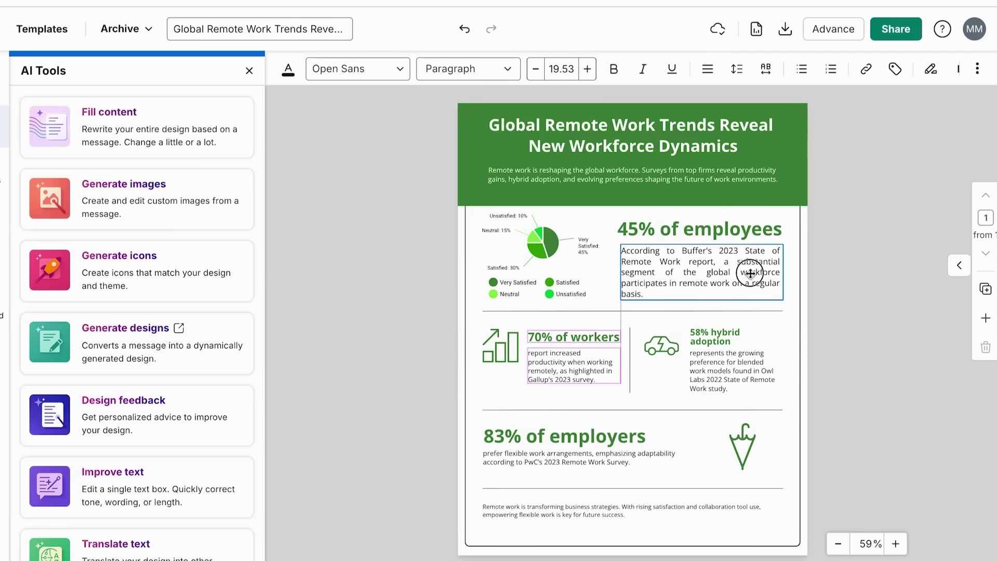
{"action": "left_click", "coordinate": [820, 265]}
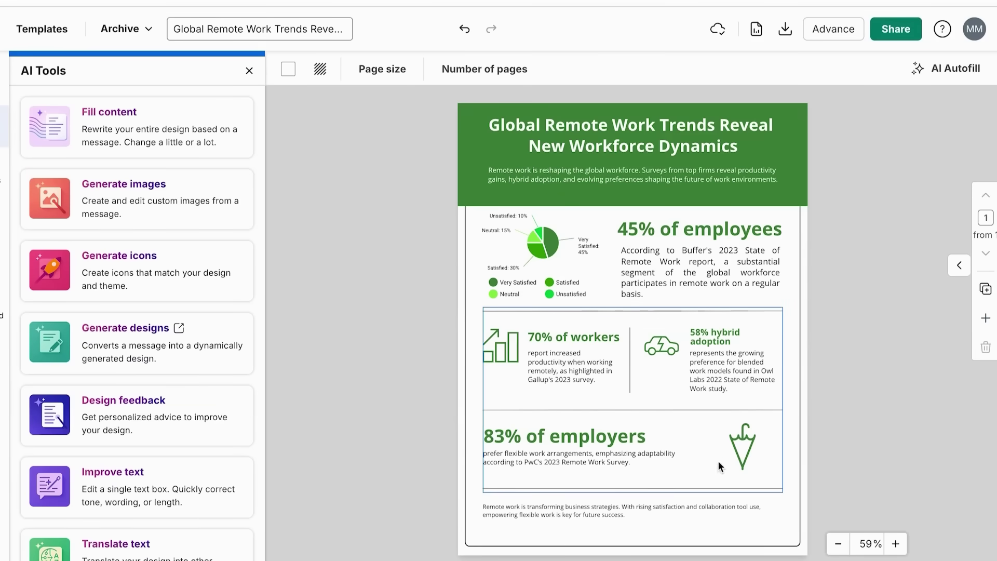
- Delete the umbrella icon next to the 83% of employers statistic
{"action": "left_click", "coordinate": [743, 443]}
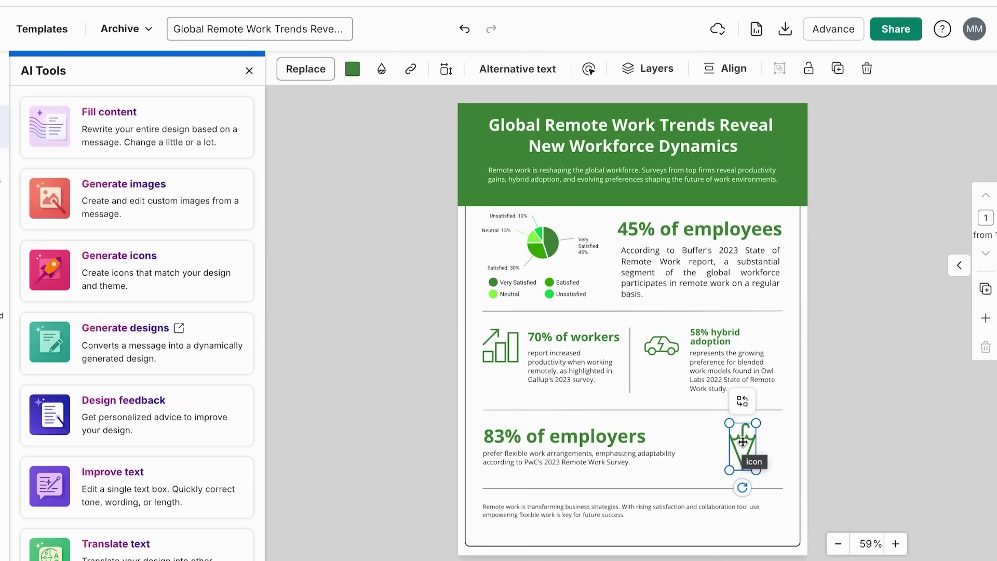
{"action": "left_click", "coordinate": [747, 508]}
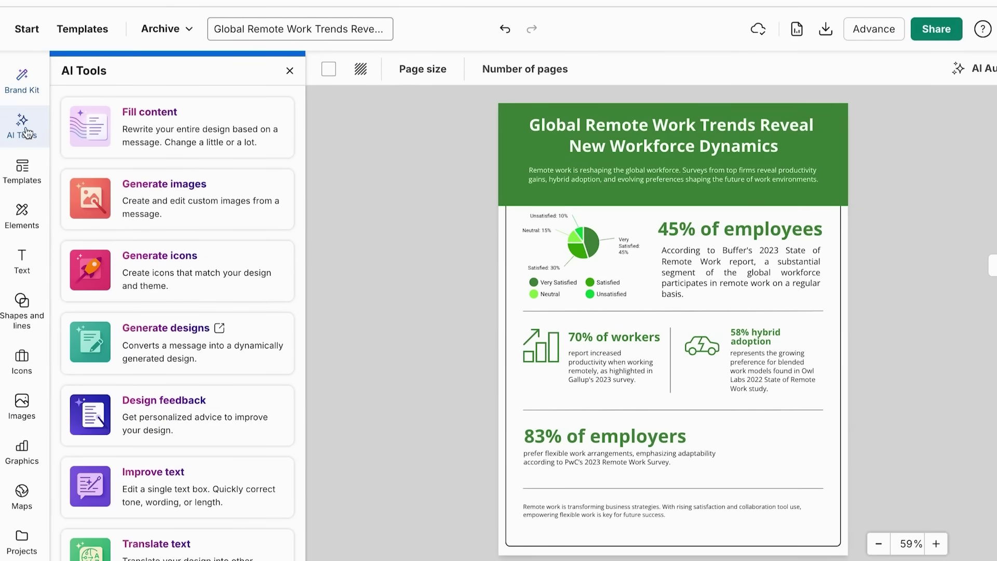
- Resize the AI-generated meeting photo beside 83% of employers
{"action": "left_click", "coordinate": [164, 208]}
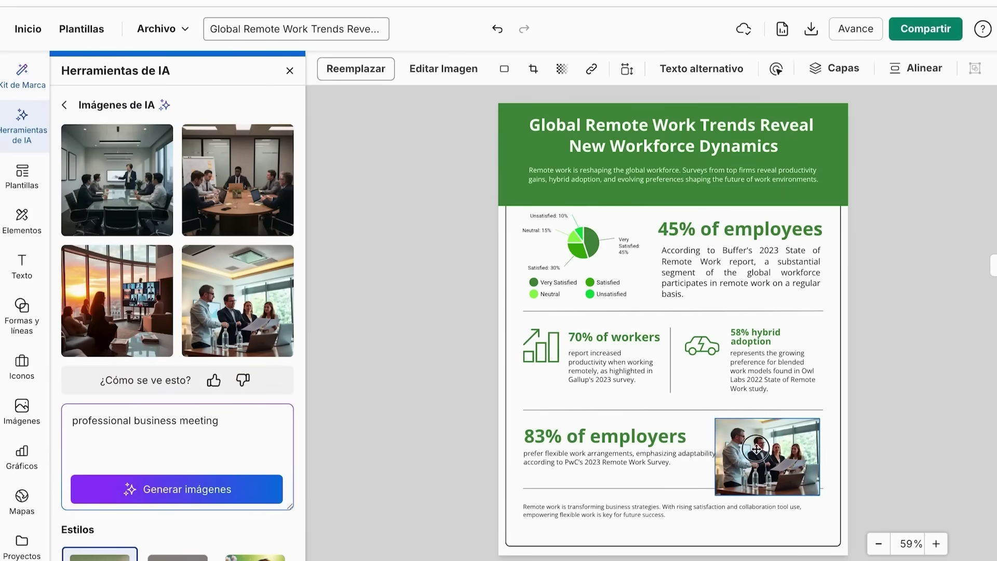
{"action": "left_click_drag", "start_coordinate": [712, 411], "coordinate": [731, 420]}
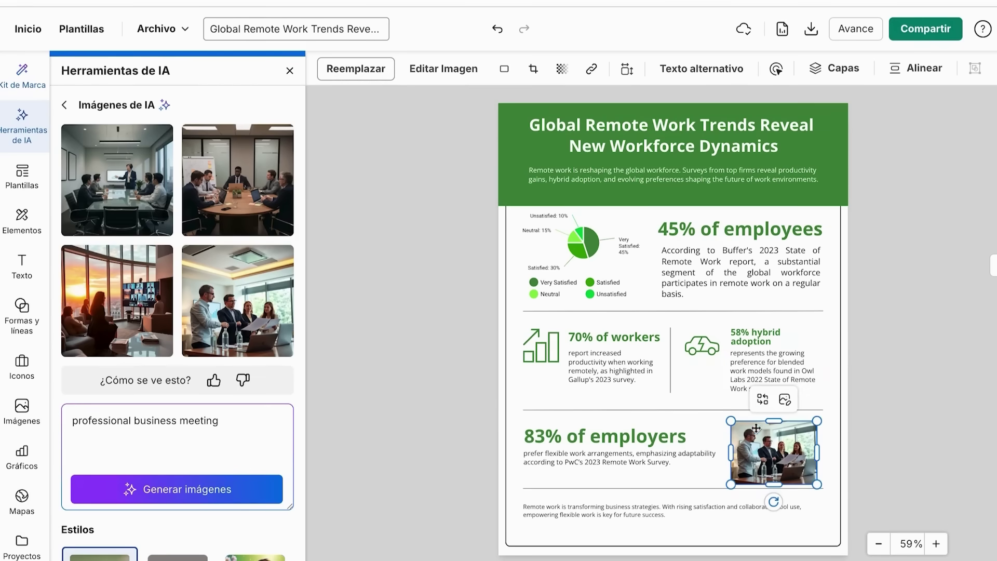
{"action": "left_click", "coordinate": [880, 394]}
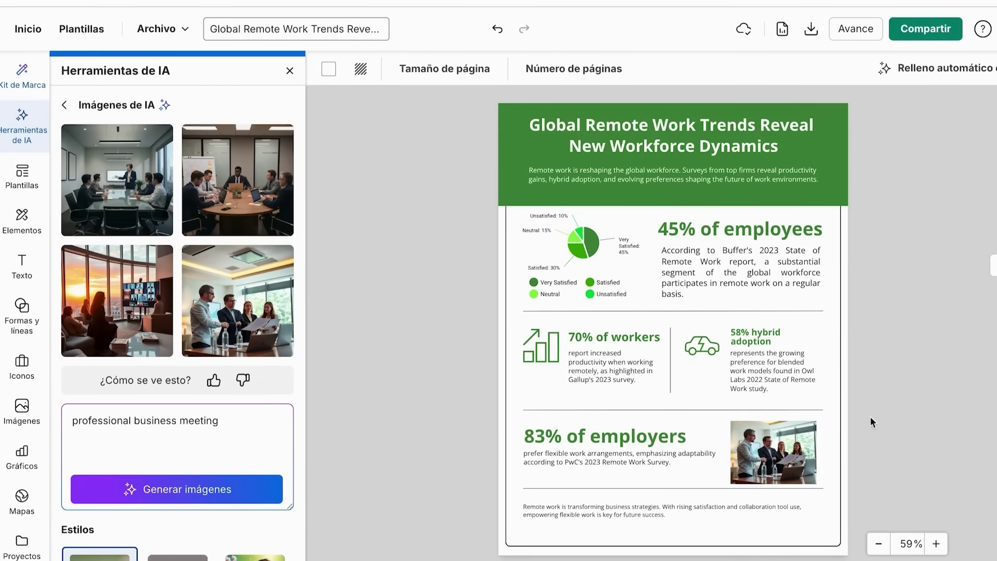
{"action": "left_click", "coordinate": [790, 449]}
{"action": "left_click", "coordinate": [902, 400]}
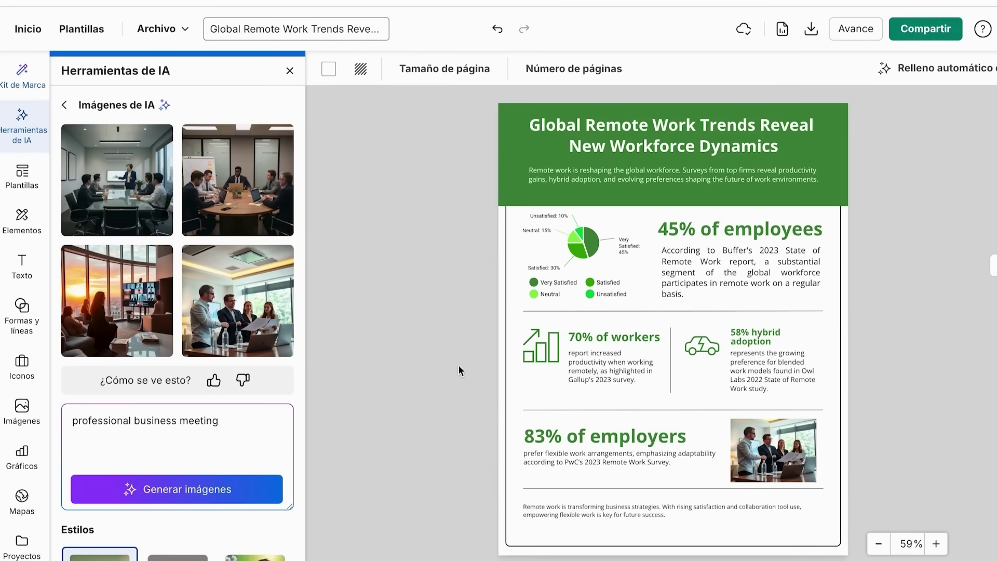
{"action": "left_click", "coordinate": [779, 449]}
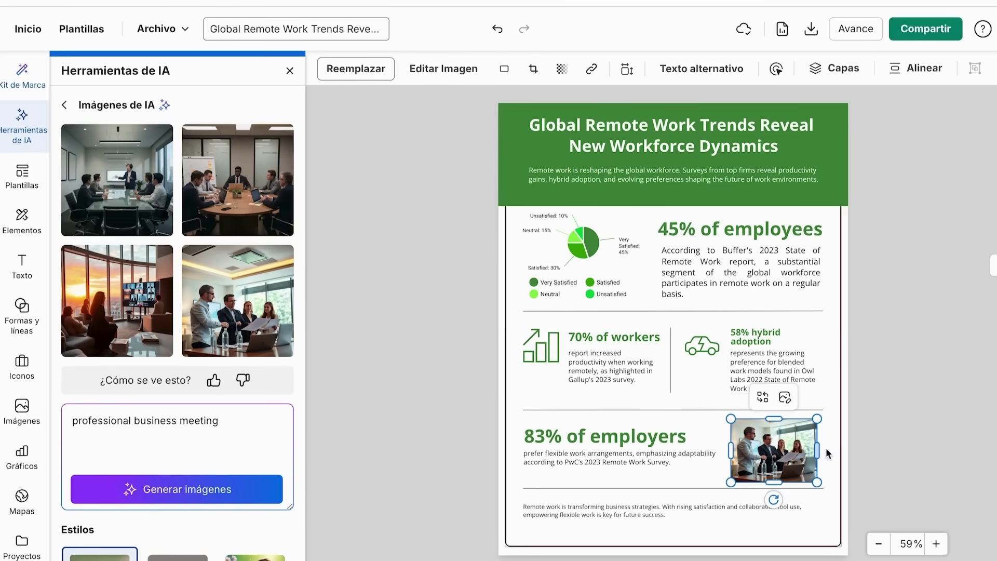
{"action": "mouse_move", "coordinate": [817, 450]}
{"action": "left_mouse_down"}
{"action": "mouse_move", "coordinate": [836, 449]}
{"action": "mouse_move", "coordinate": [806, 438]}
{"action": "left_mouse_up"}
- Narrow the description text box under 83% of employers and shift the photo left
{"action": "left_click", "coordinate": [688, 460]}
{"action": "left_click", "coordinate": [746, 456]}
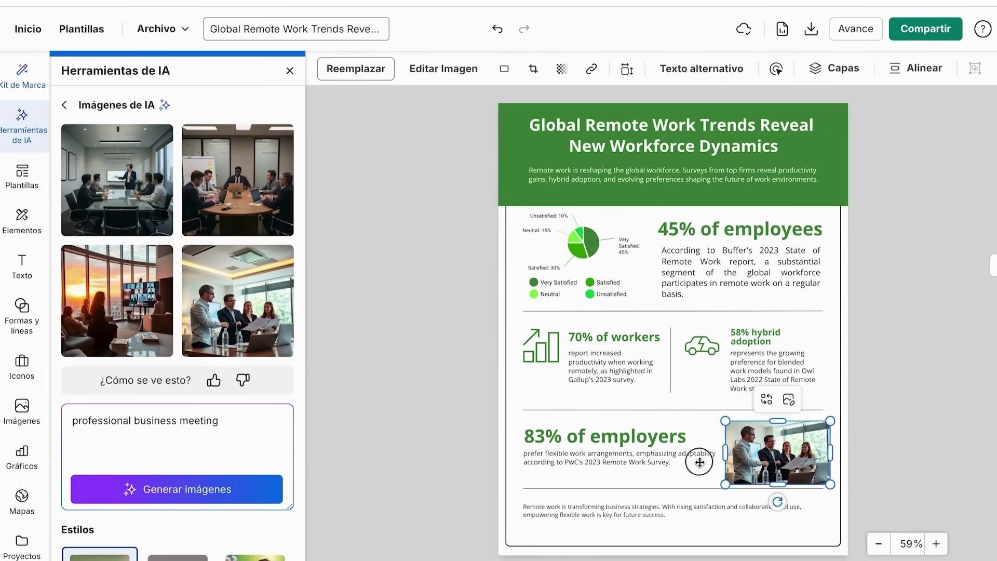
{"action": "left_click", "coordinate": [722, 459]}
{"action": "left_click_drag", "start_coordinate": [744, 457], "coordinate": [691, 461]}
{"action": "left_click_drag", "start_coordinate": [783, 454], "coordinate": [766, 454]}
{"action": "double_click", "coordinate": [766, 453]}
{"action": "left_click", "coordinate": [446, 338]}
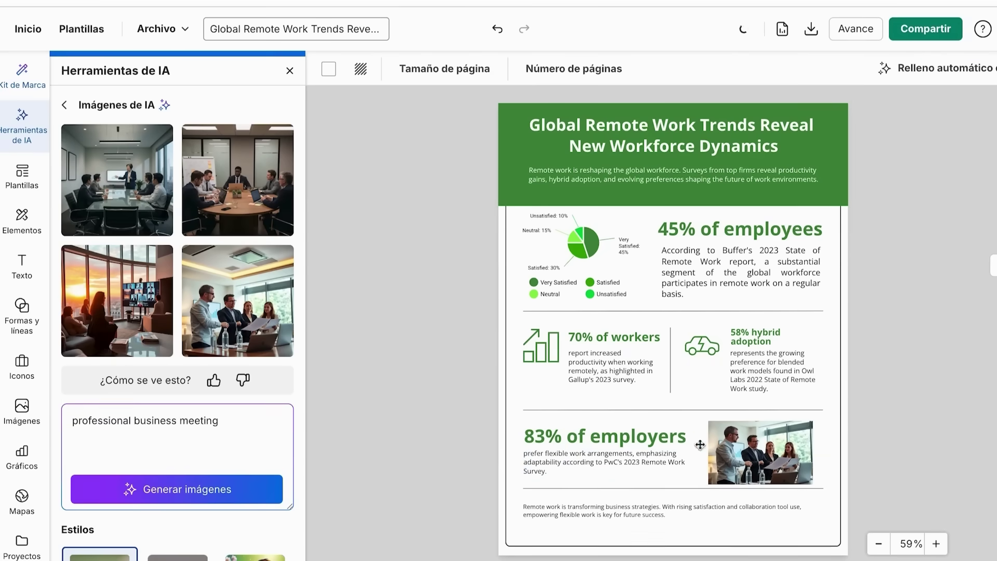
- Centre-align the description text under 83% of employers
{"action": "left_click", "coordinate": [624, 462]}
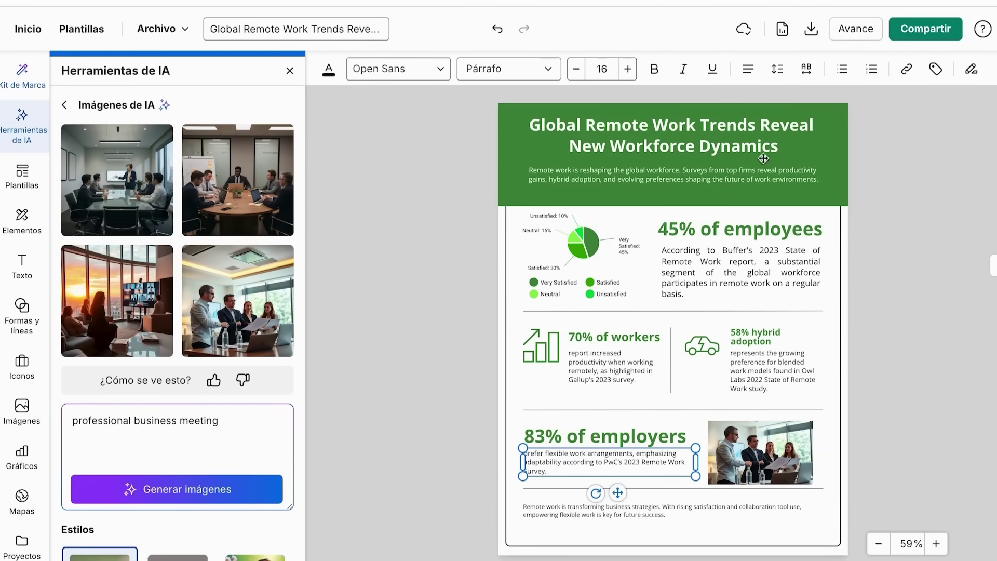
{"action": "left_click", "coordinate": [748, 68]}
{"action": "left_click", "coordinate": [779, 129]}
{"action": "left_click", "coordinate": [871, 267]}
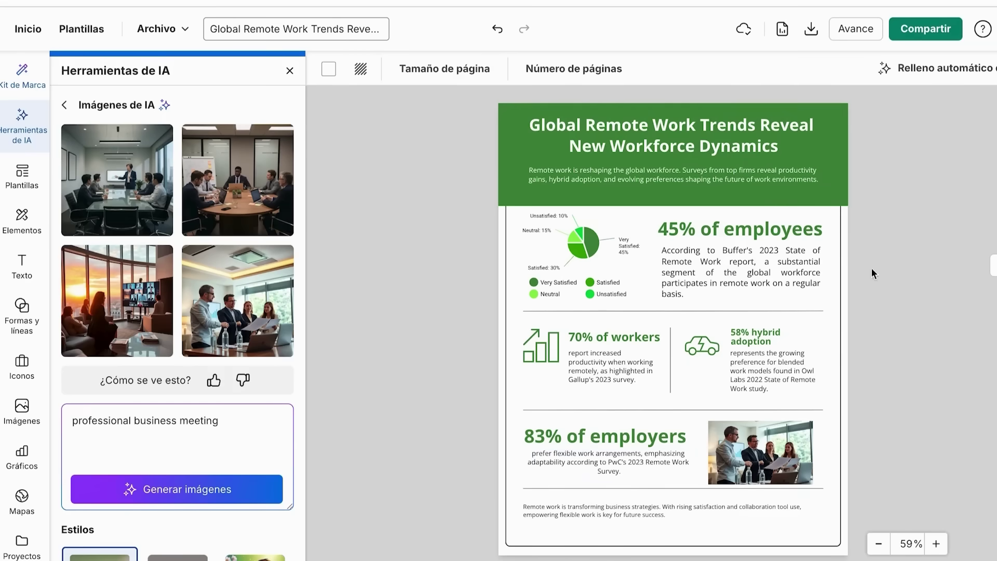
{"action": "left_click", "coordinate": [638, 461]}
{"action": "left_click", "coordinate": [874, 375]}
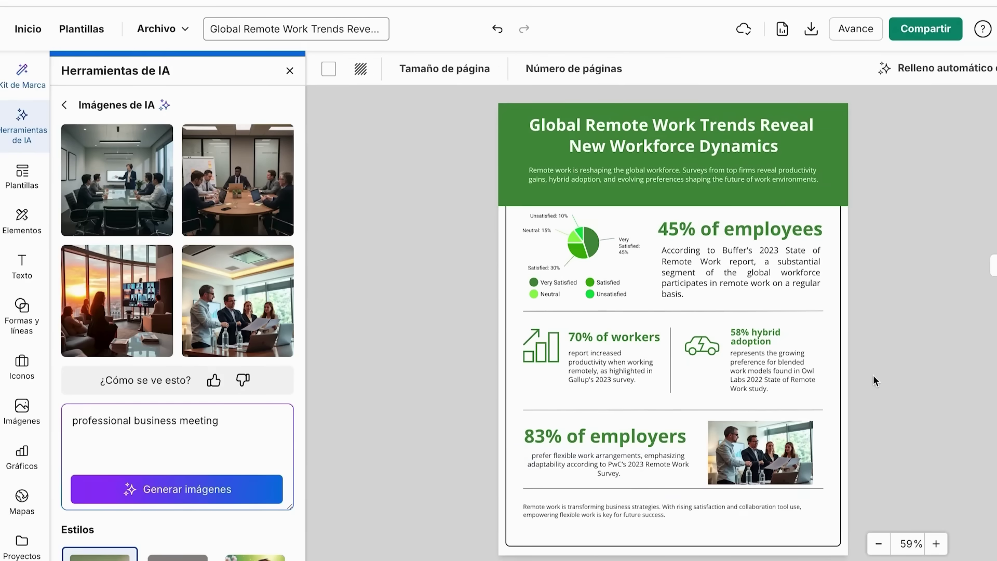
- Return to the AI tools list and nudge the team photo slightly upward
{"action": "left_click", "coordinate": [772, 441]}
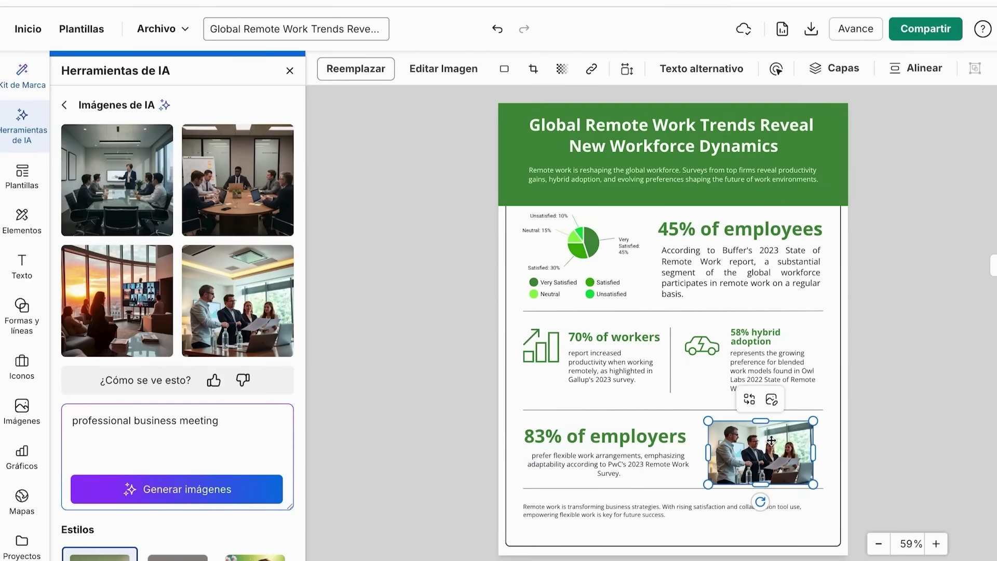
{"action": "left_click", "coordinate": [940, 316]}
{"action": "left_click", "coordinate": [65, 105]}
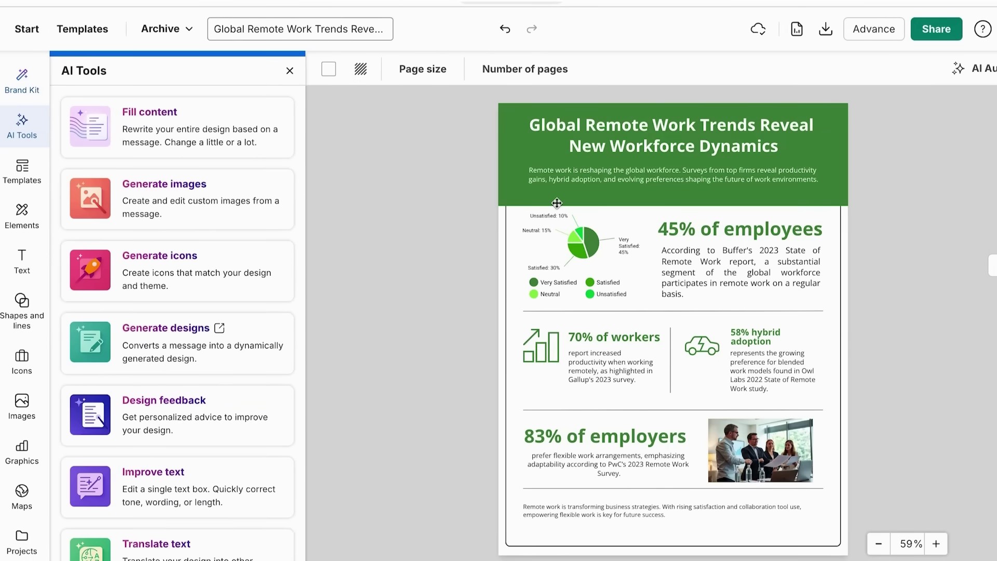
{"action": "left_click", "coordinate": [760, 451]}
{"action": "left_click_drag", "start_coordinate": [760, 451], "coordinate": [760, 450]}
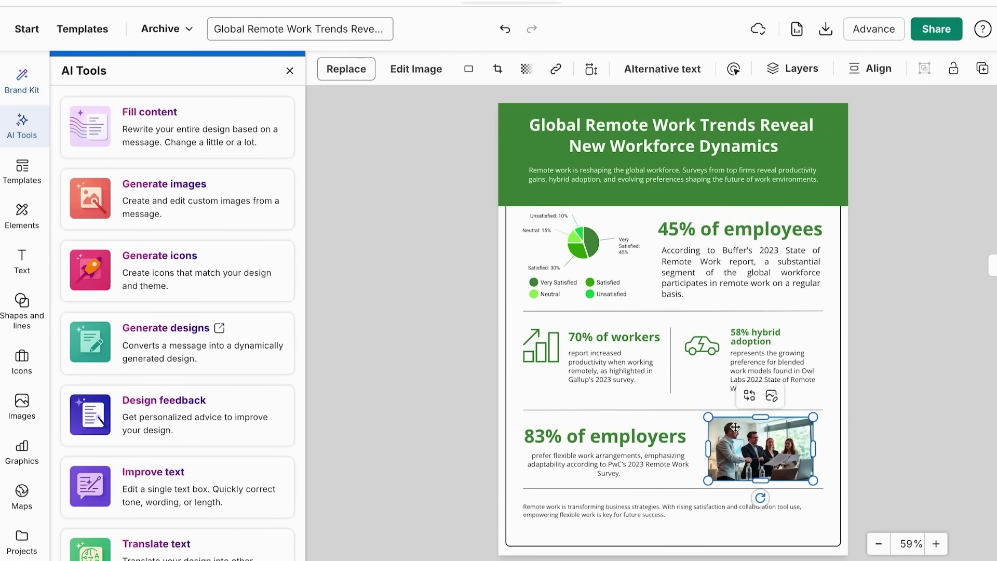
{"action": "left_click", "coordinate": [440, 363]}
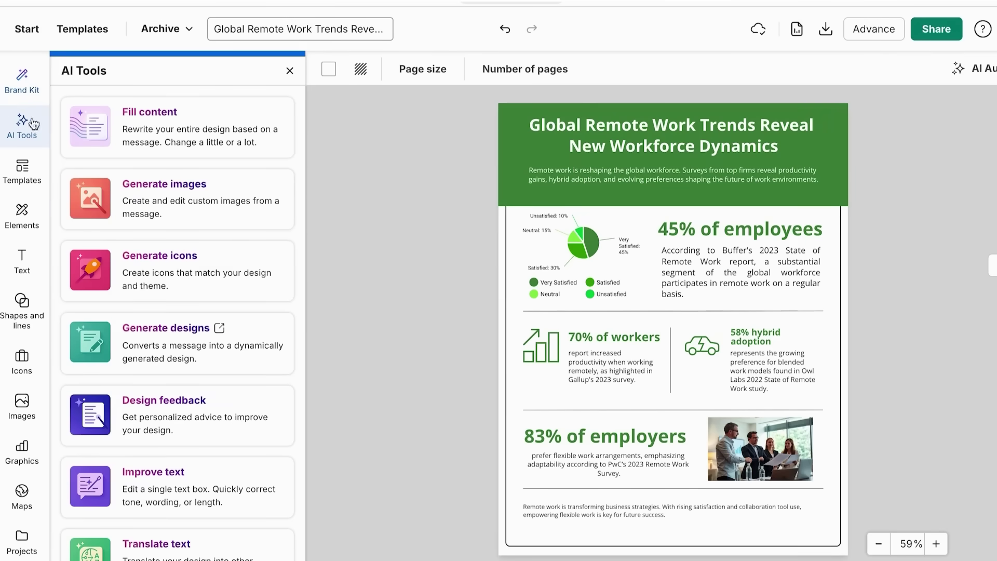
{"action": "left_click", "coordinate": [151, 410]}
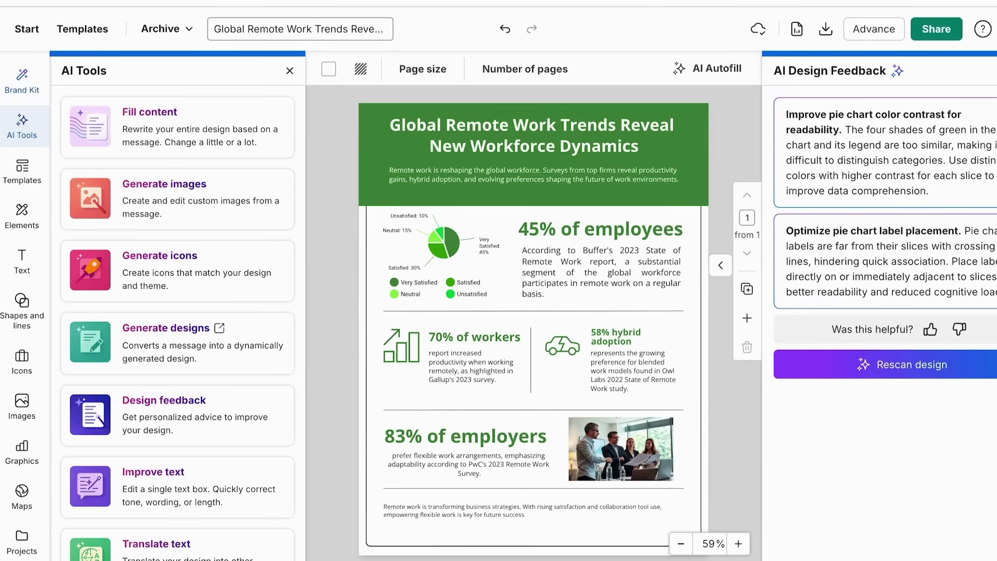
{"action": "key", "text": "Escape"}
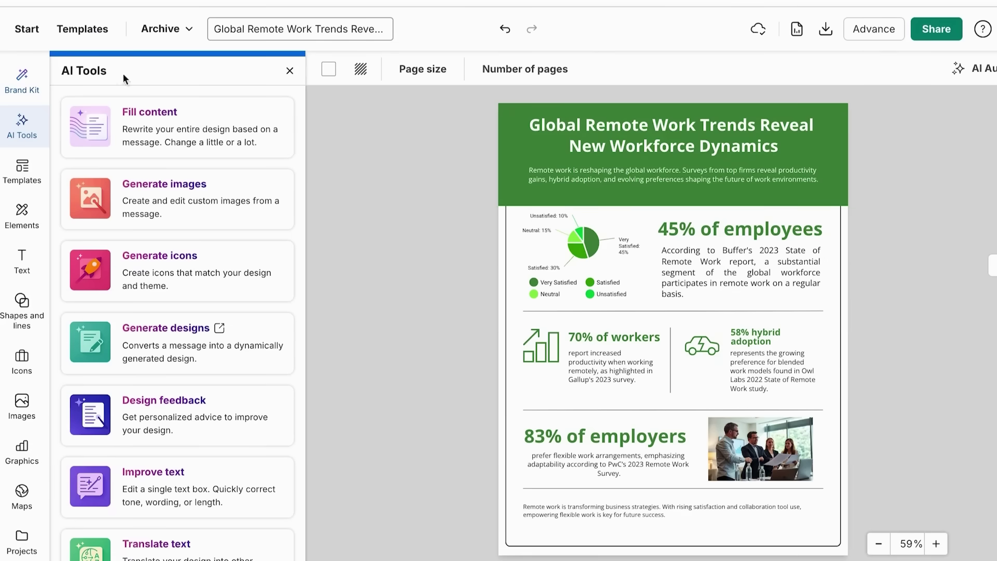
- Try the Brand Kit's manual setup and new-kit options, then cancel creating the new brand kit
{"action": "left_click", "coordinate": [21, 81]}
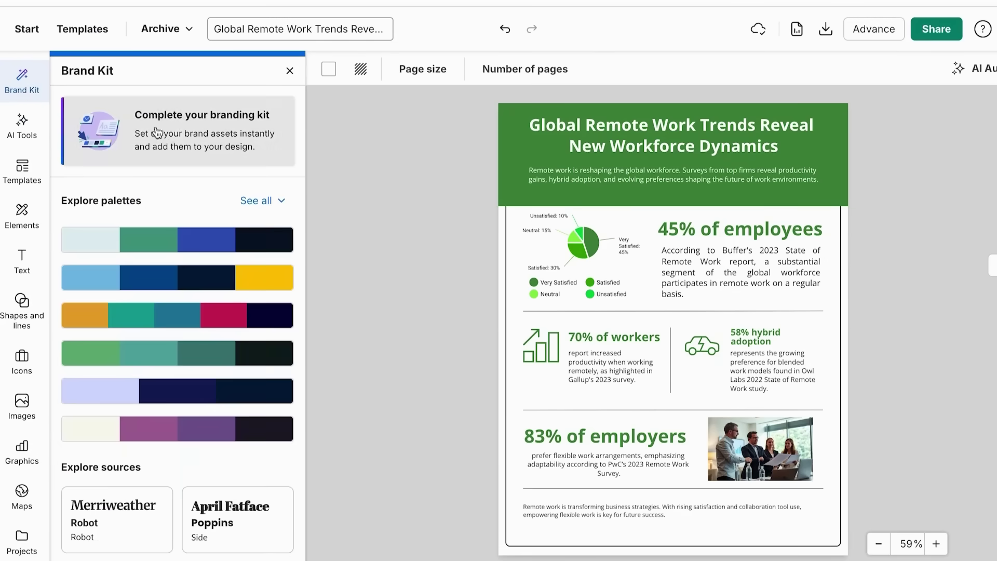
{"action": "left_click", "coordinate": [157, 133]}
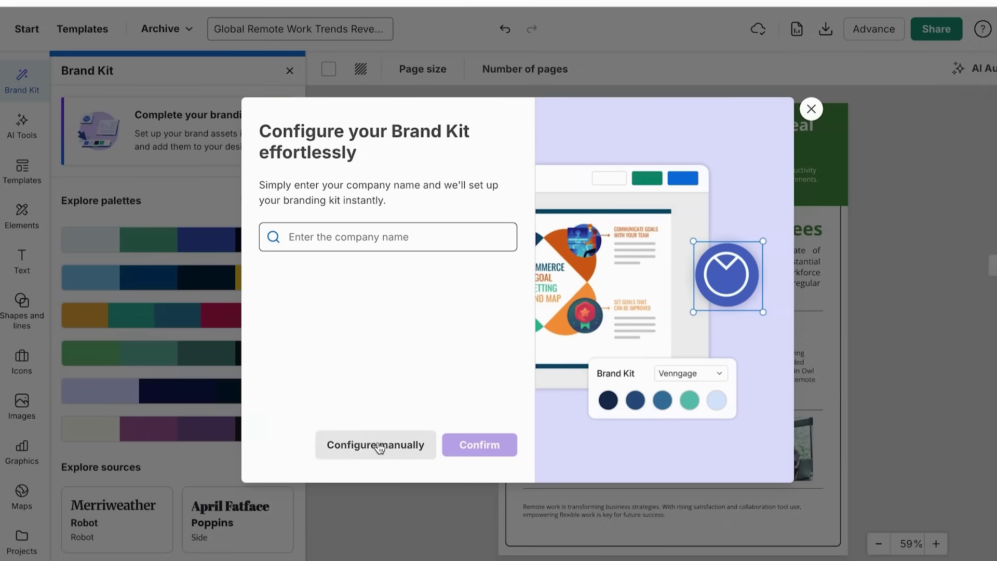
{"action": "left_click", "coordinate": [379, 445]}
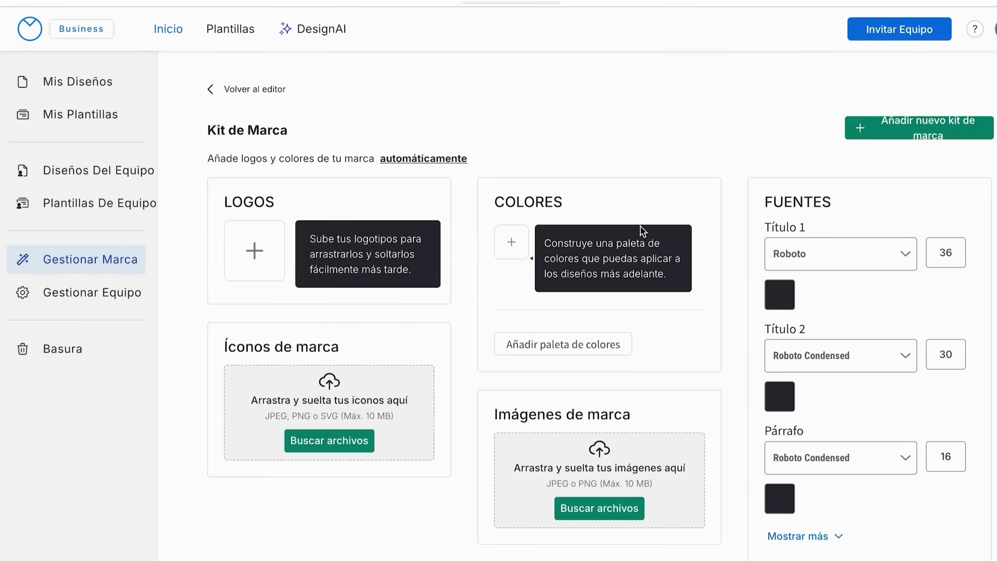
{"action": "left_click", "coordinate": [899, 127]}
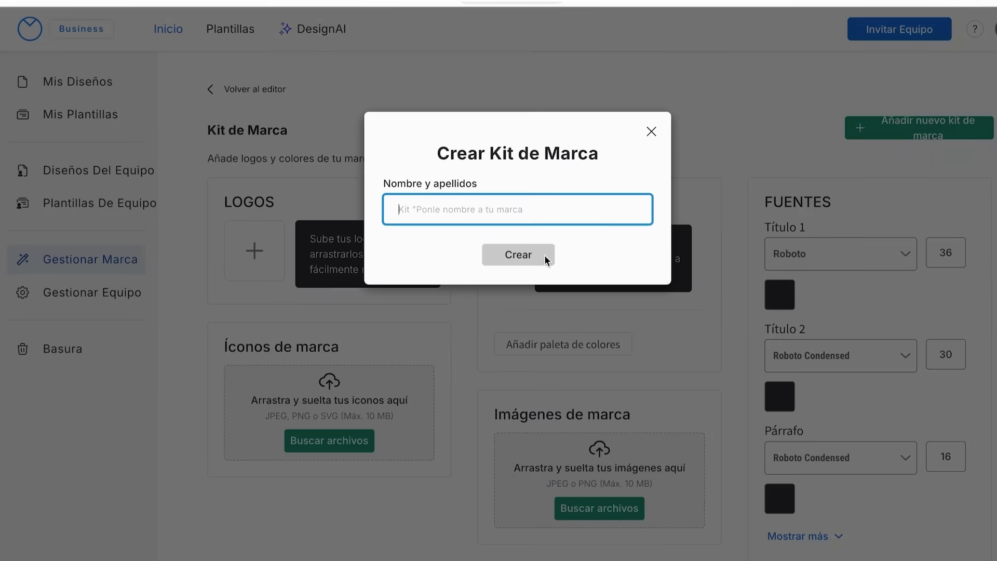
{"action": "left_click", "coordinate": [651, 132]}
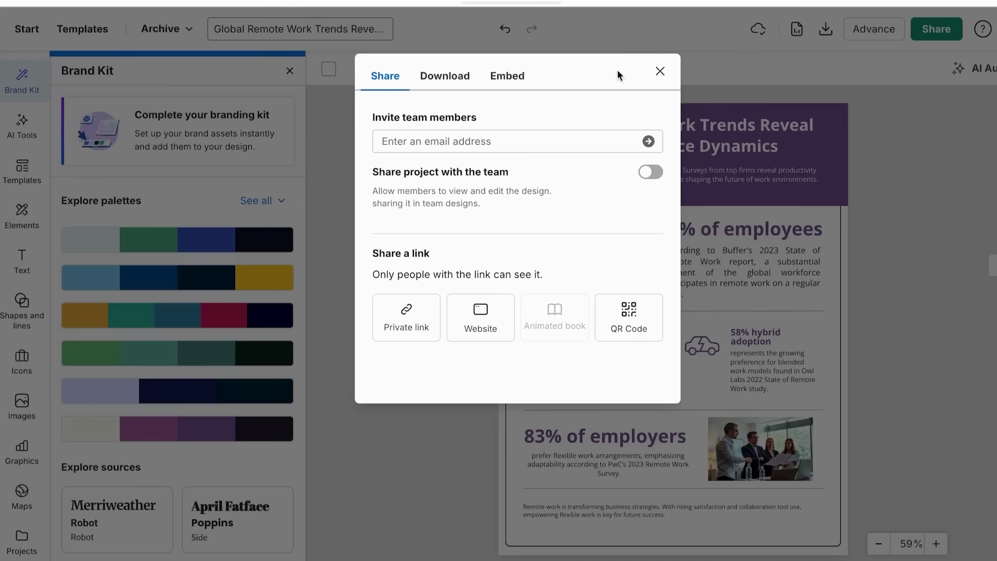
- Dismiss the sharing options and bring up the design's download options with PDF as the format
{"action": "left_click", "coordinate": [659, 71]}
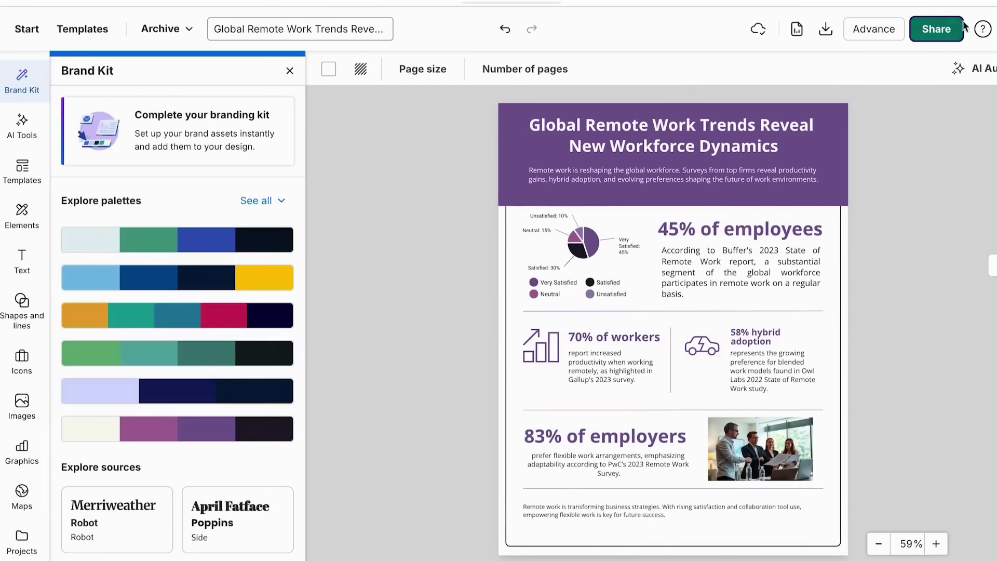
{"action": "left_click", "coordinate": [826, 28]}
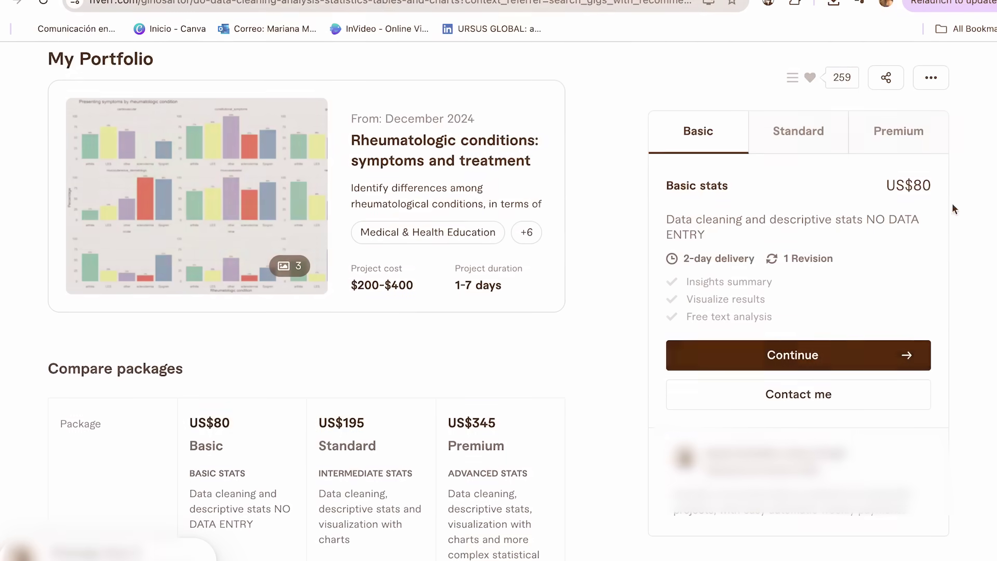
- View the Standard package at US$195, then the Premium package at US$345
{"action": "left_click", "coordinate": [818, 145]}
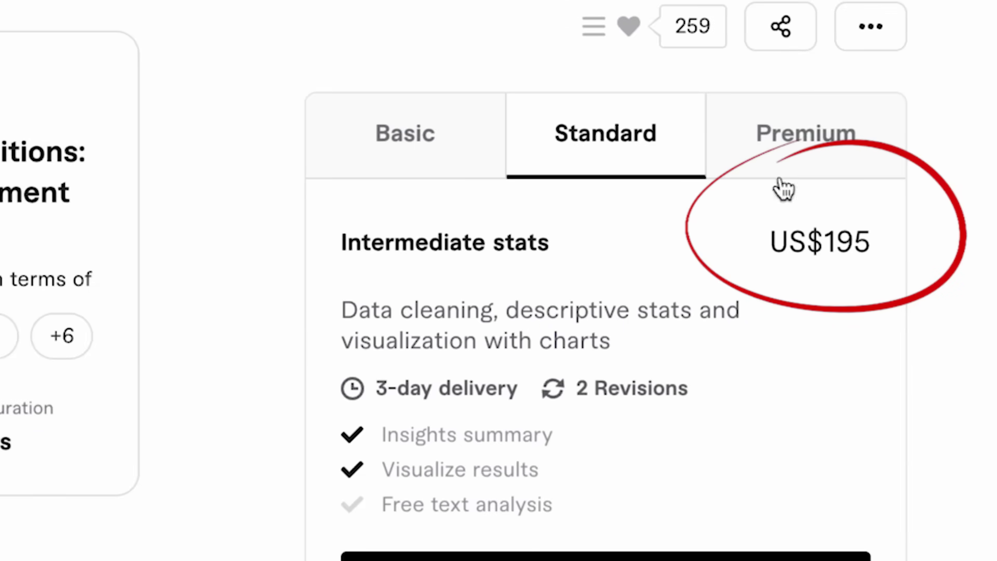
{"action": "left_click", "coordinate": [881, 142]}
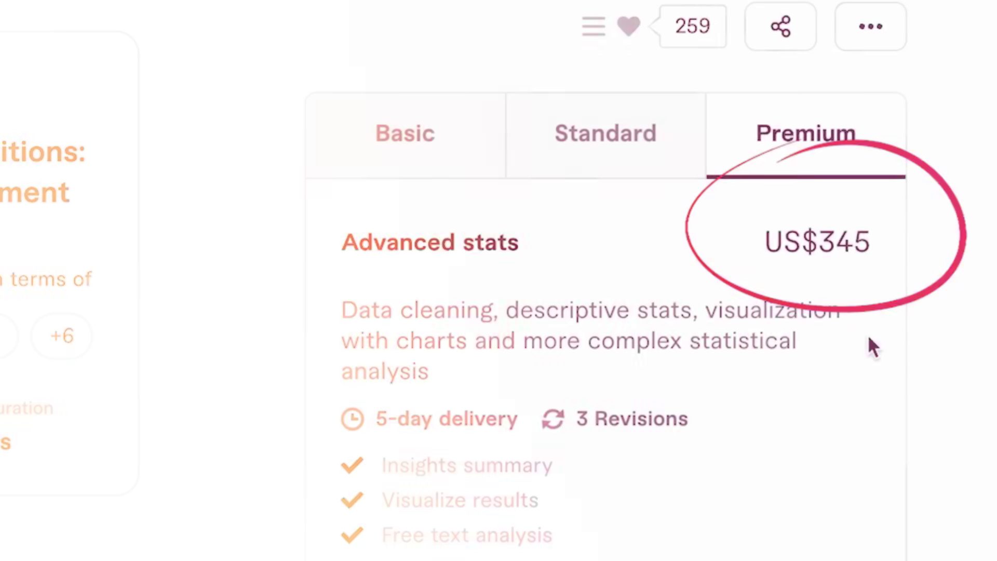